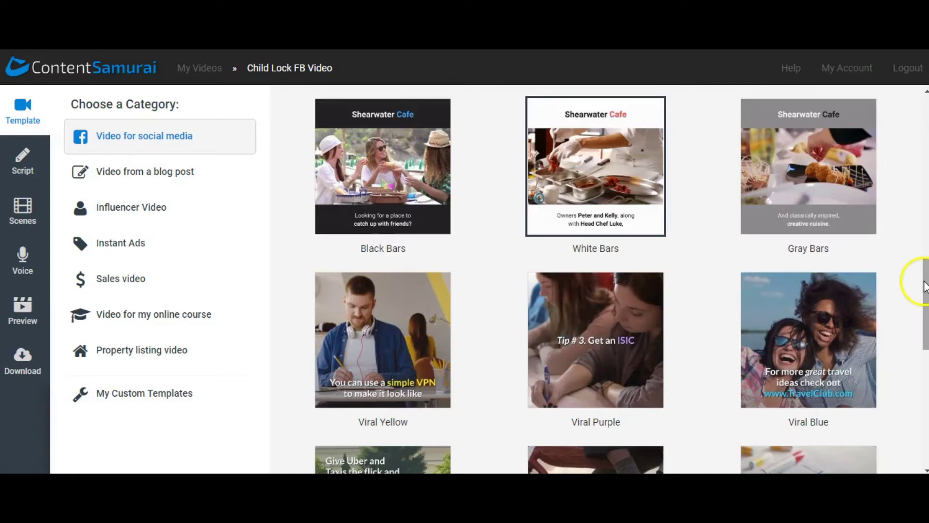
# - Scroll down through the Content Samurai template grid to browse the available templates
pyautogui.moveTo(912, 272); pyautogui.dragTo(908, 98)
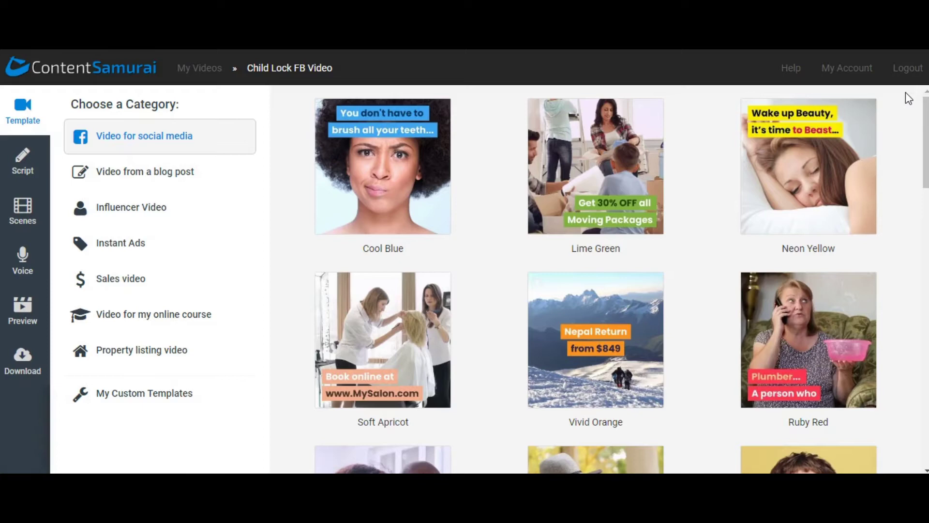
pyautogui.click(925, 113)
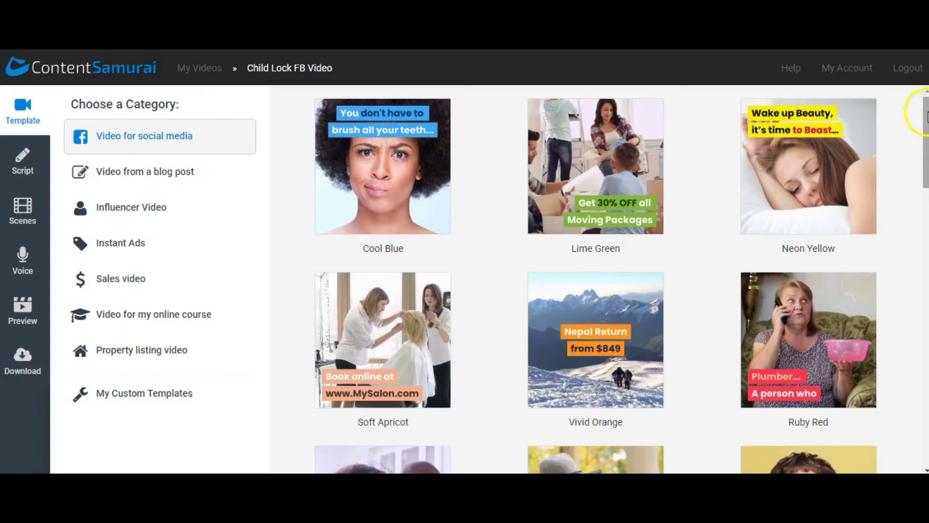
pyautogui.moveTo(925, 114)
pyautogui.mouseDown()
pyautogui.moveTo(925, 143)
pyautogui.moveTo(924, 116)
pyautogui.mouseUp()
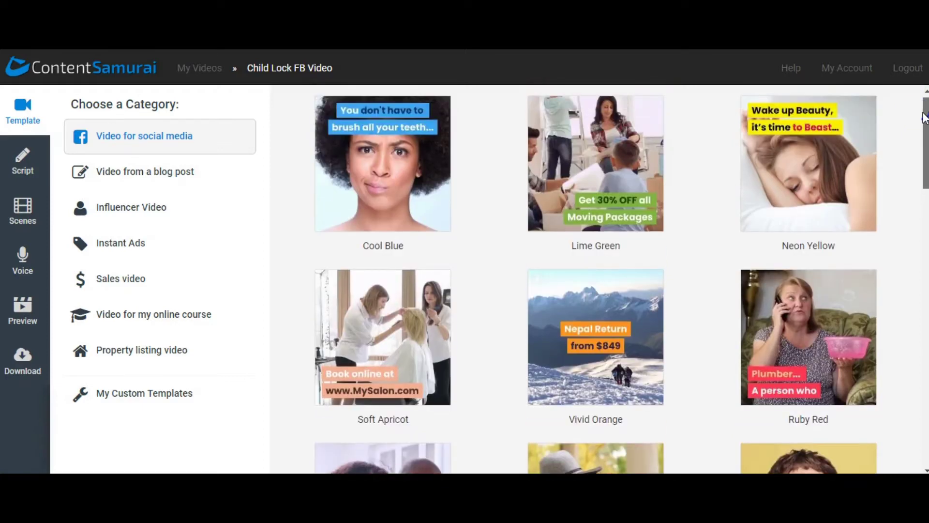
pyautogui.moveTo(925, 117); pyautogui.dragTo(916, 138)
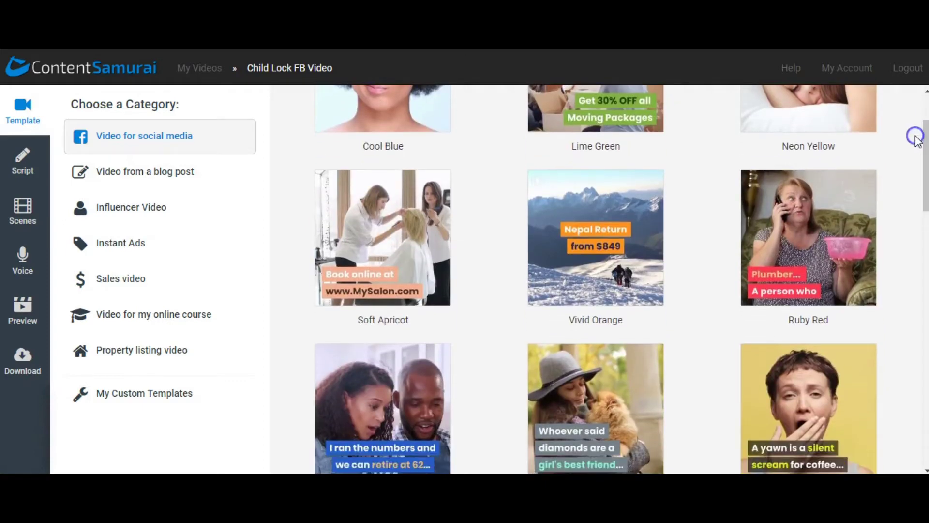
pyautogui.click(754, 170)
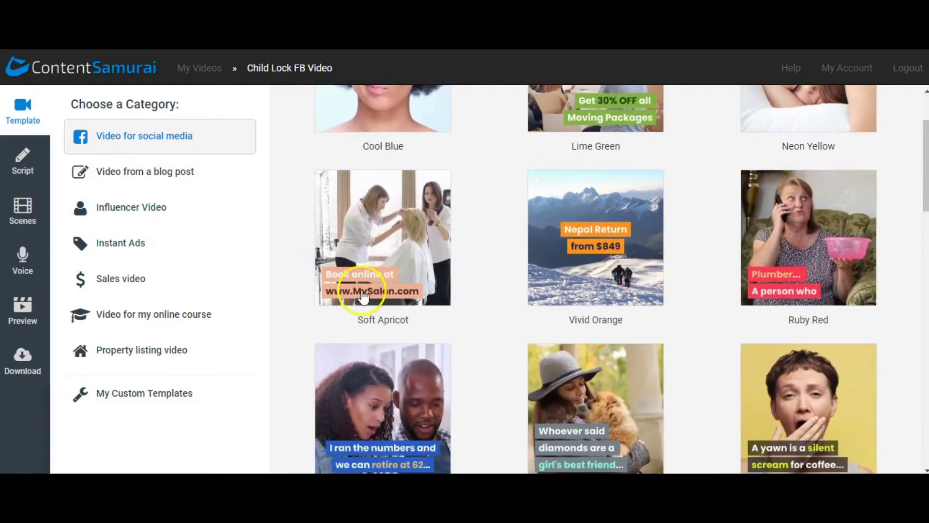
pyautogui.click(924, 191)
pyautogui.moveTo(925, 191); pyautogui.dragTo(918, 239)
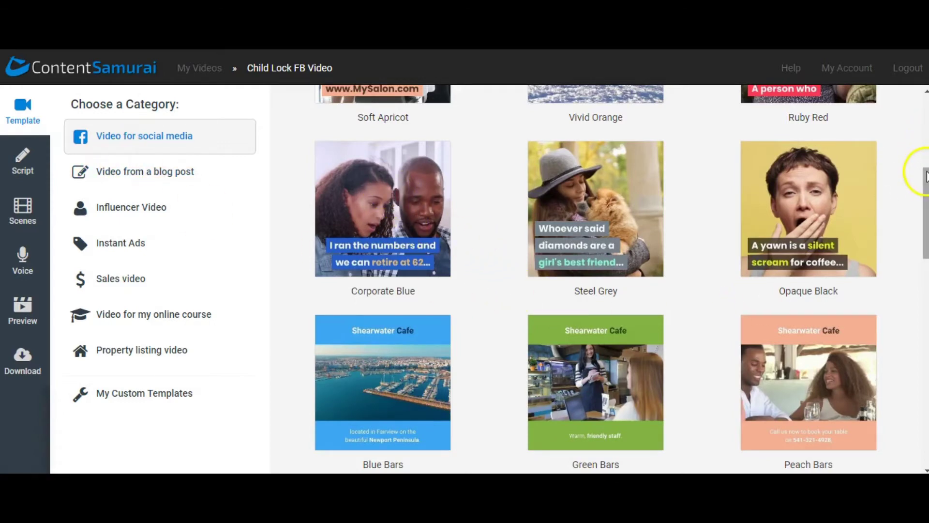
pyautogui.moveTo(922, 176); pyautogui.dragTo(919, 203)
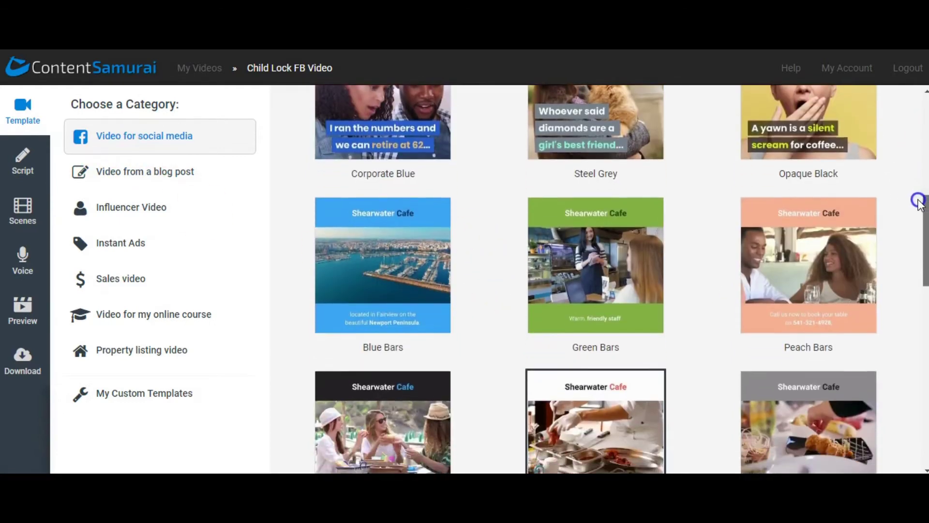
# - Scroll back up the grid and open the Corporate Blue template's details
pyautogui.scroll(2, 904, 191)
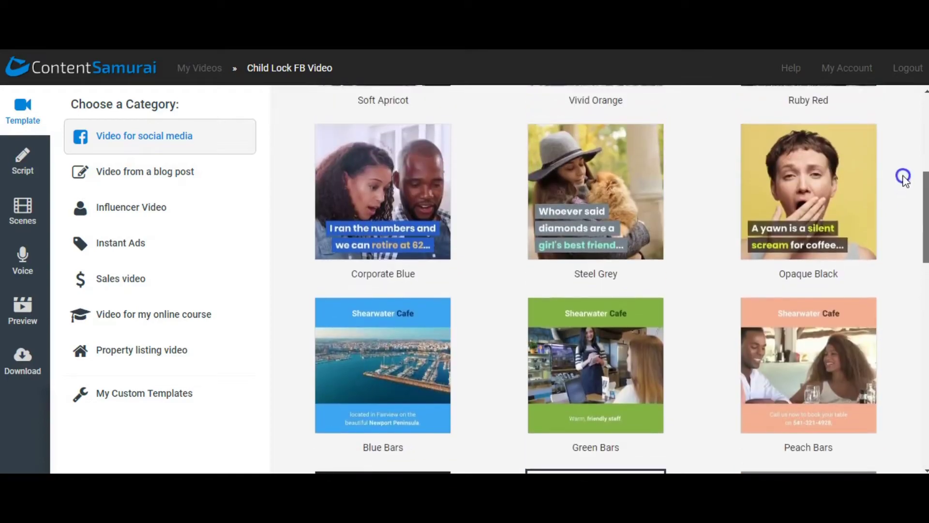
pyautogui.scroll(-14, 903, 177)
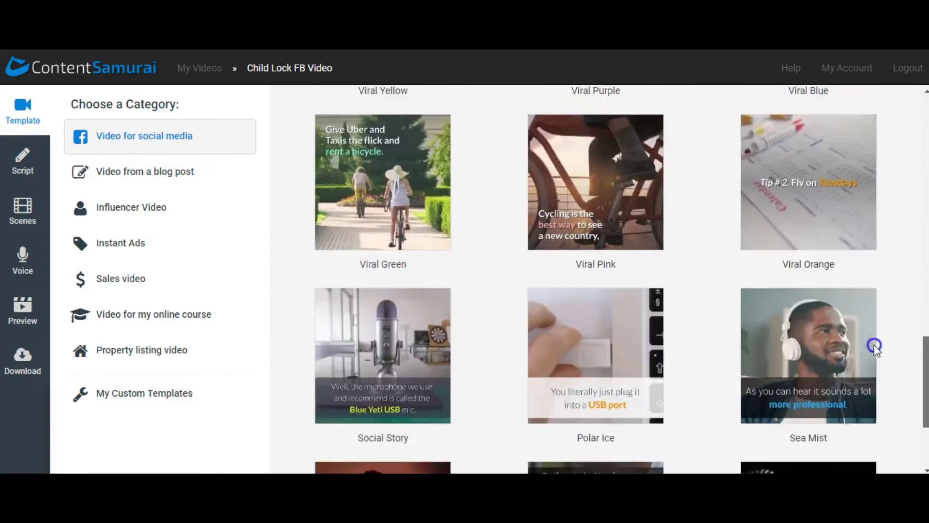
pyautogui.scroll(-3, 875, 347)
pyautogui.scroll(10, 849, 402)
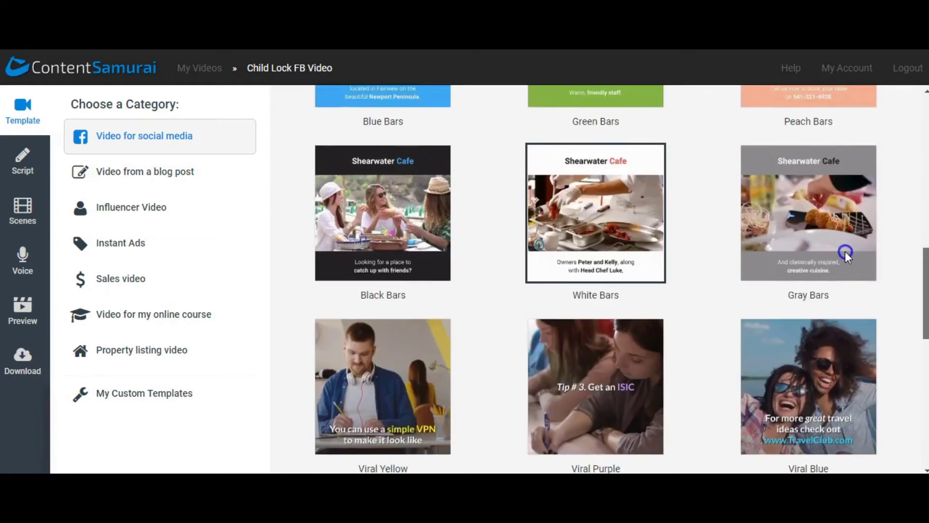
pyautogui.scroll(5, 844, 251)
pyautogui.scroll(1, 837, 185)
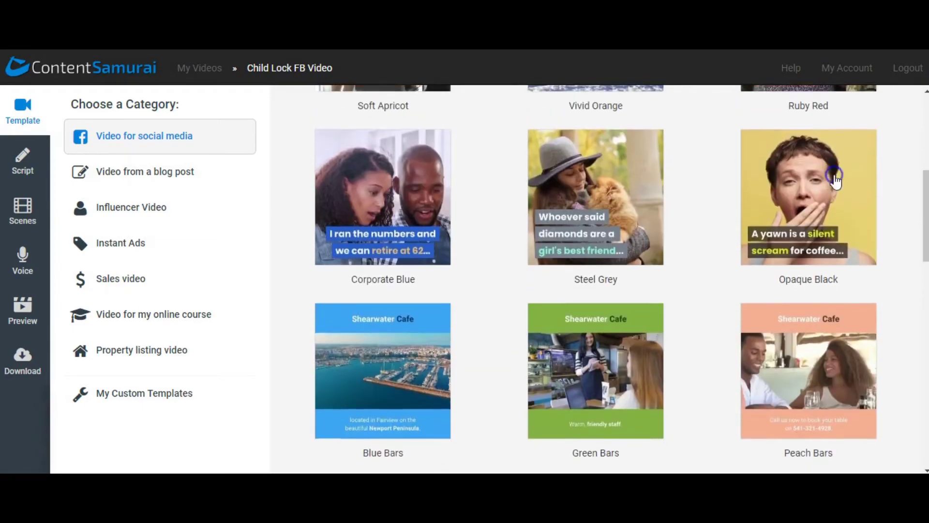
pyautogui.click(407, 198)
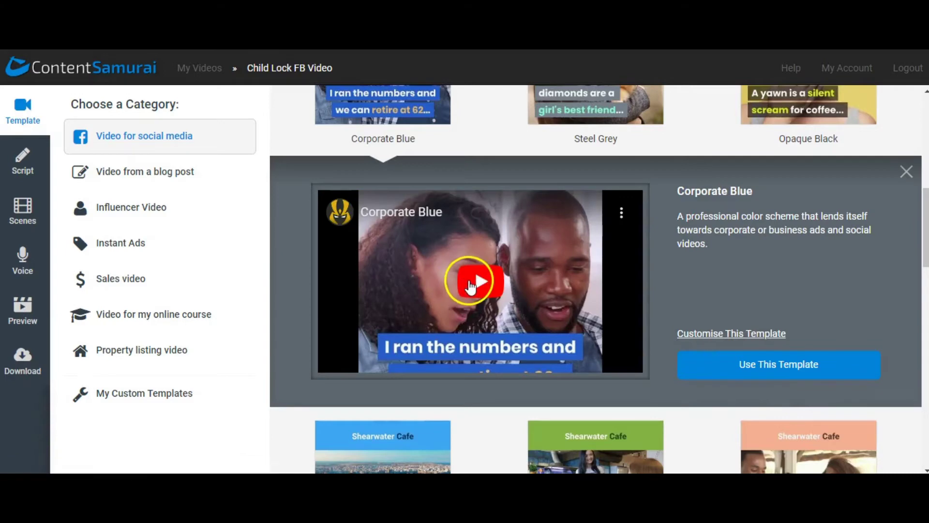
# - Play the 15-second Corporate Blue preview, then apply that template to the video
pyautogui.click(469, 283)
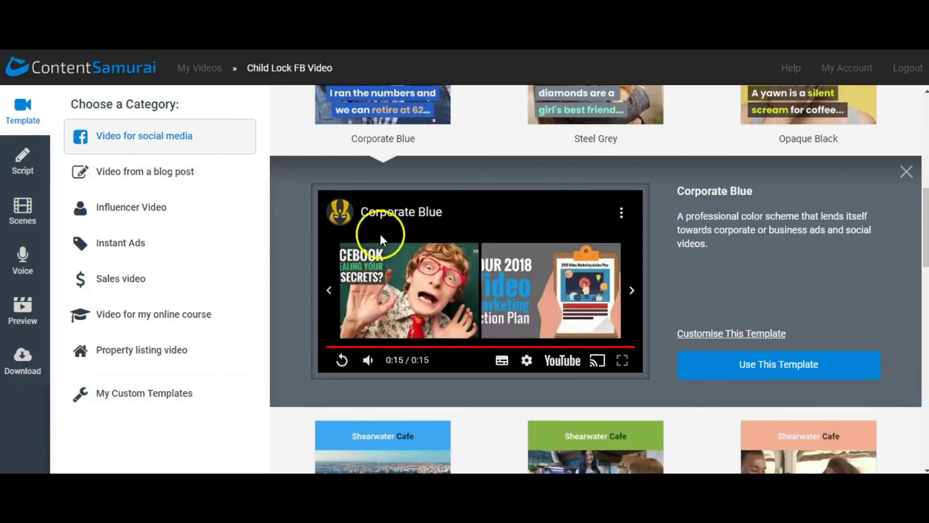
pyautogui.click(810, 380)
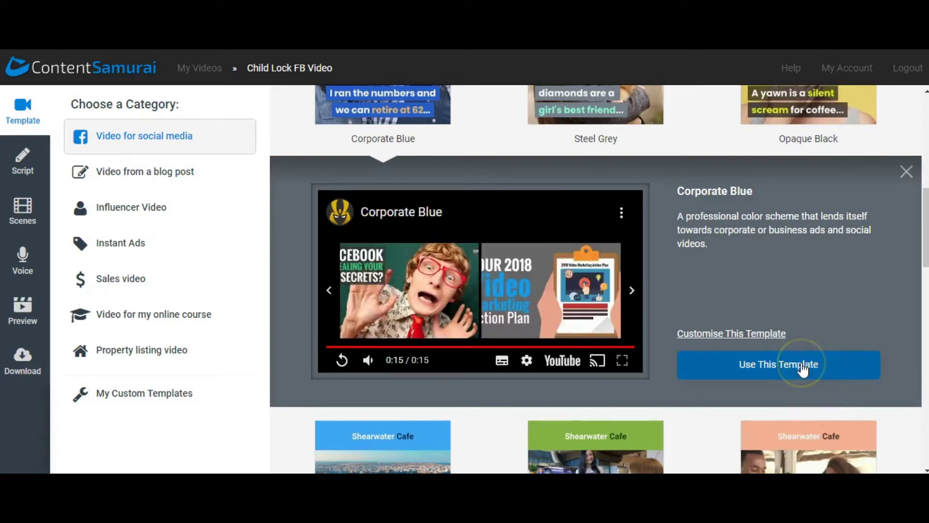
pyautogui.click(802, 369)
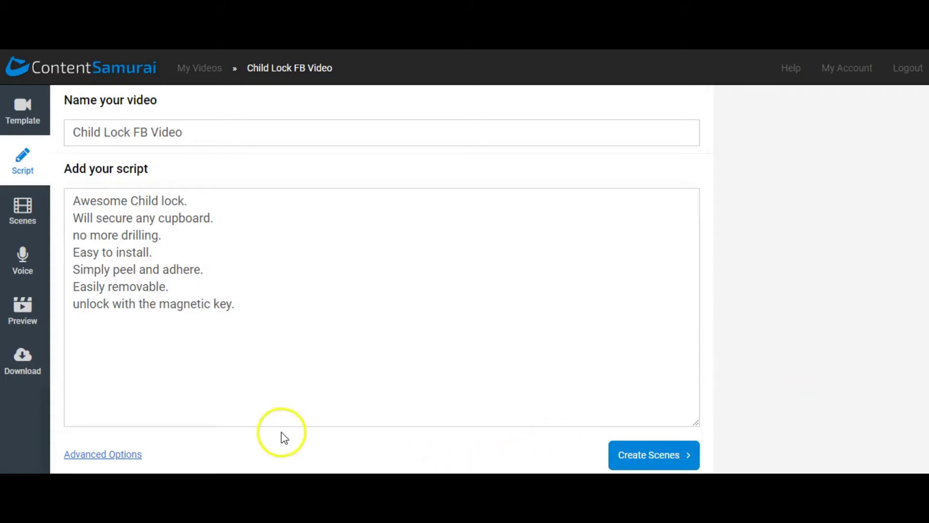
# - Add an eighth line at the end of the child lock script, starting 'No More Dram'
pyautogui.click(256, 304)
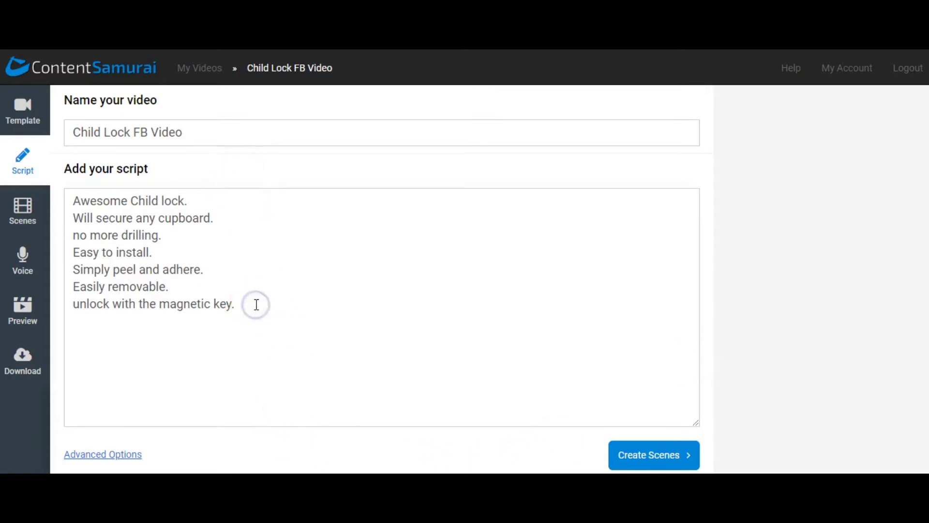
pyautogui.press('Return')
pyautogui.write('No More Dr')
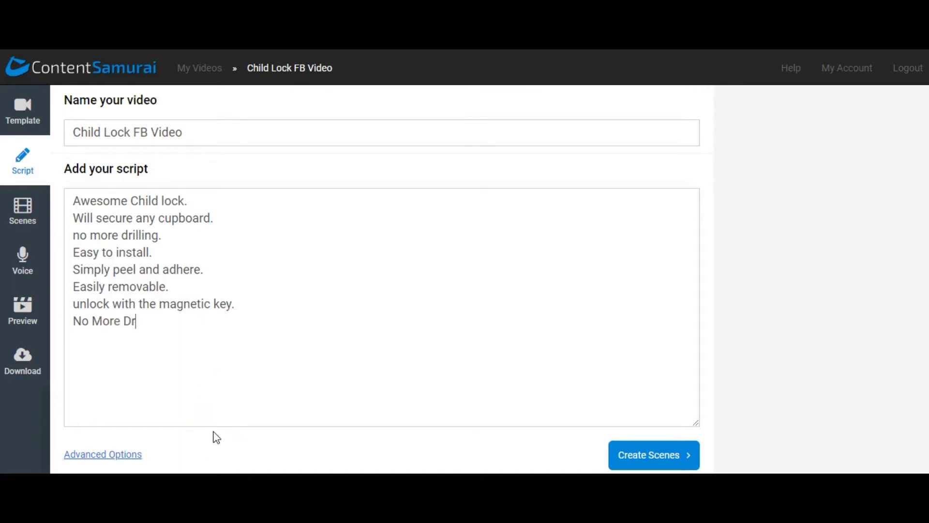
pyautogui.write('am')
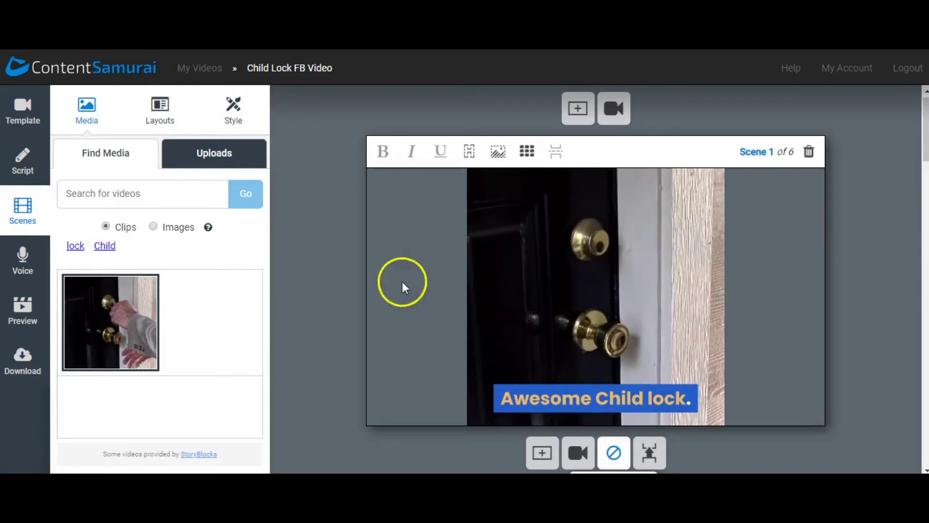
# - List the uploaded media in the Uploads tab, switching to Images and back to Clips
pyautogui.click(924, 140)
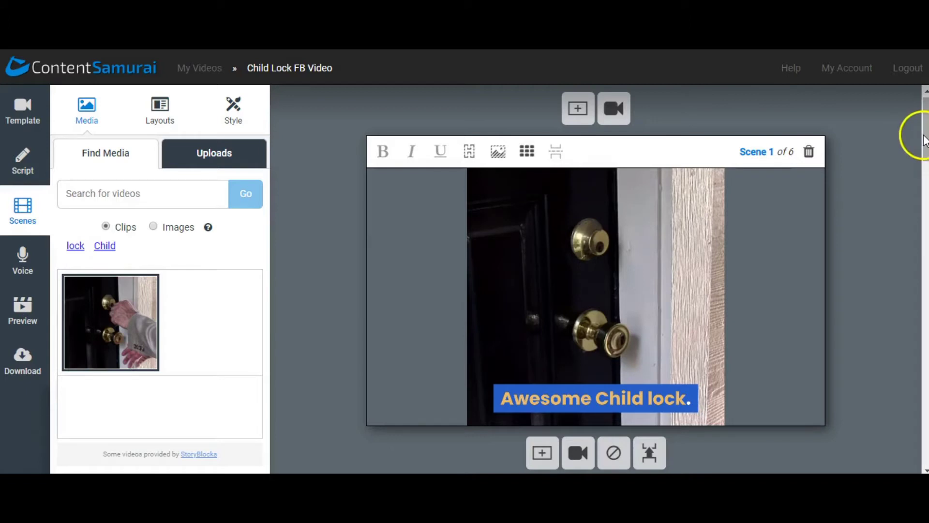
pyautogui.moveTo(924, 140); pyautogui.dragTo(924, 145)
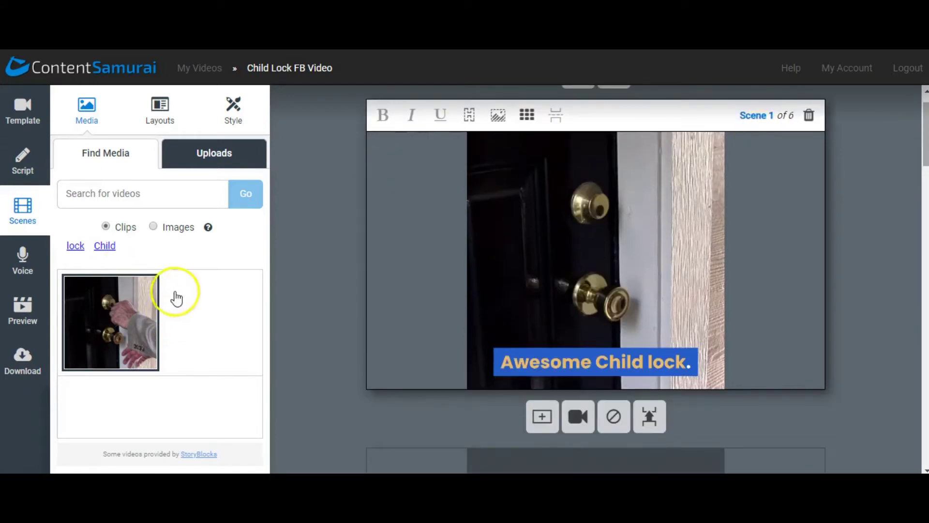
pyautogui.click(214, 158)
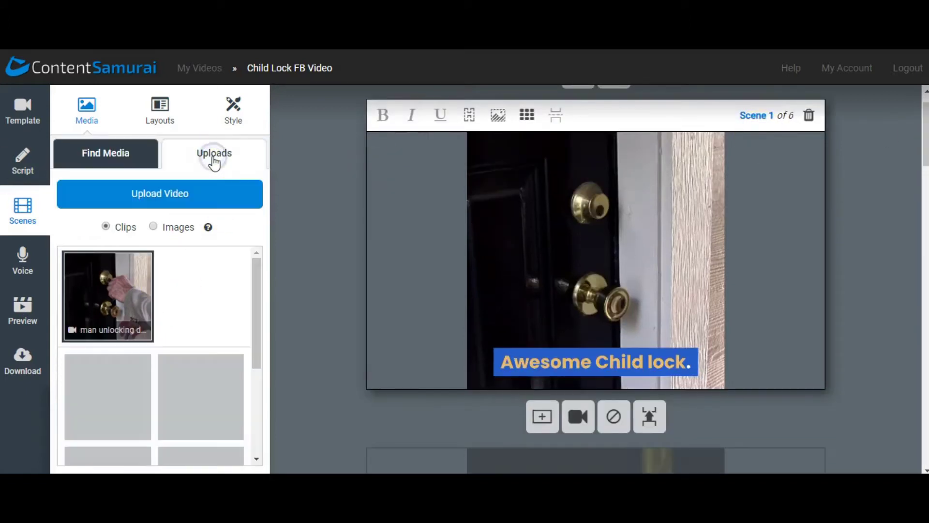
pyautogui.click(174, 196)
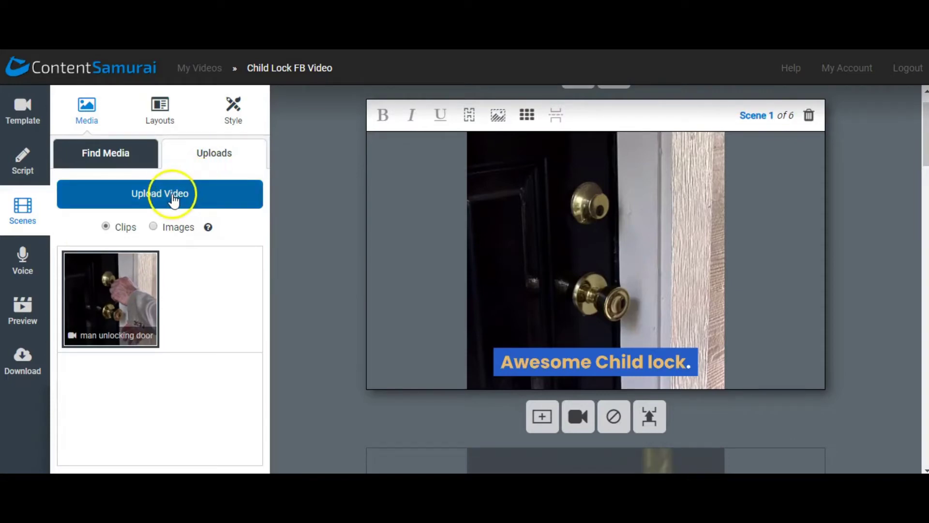
pyautogui.click(153, 227)
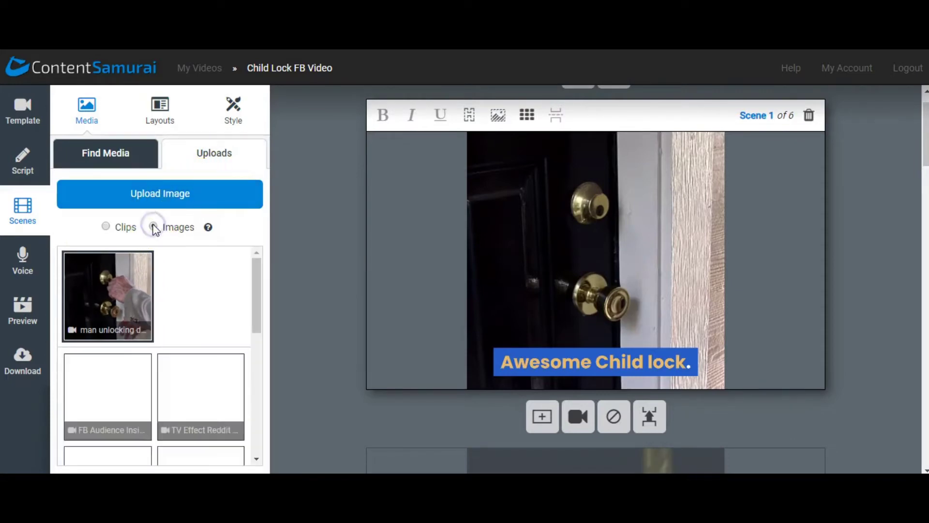
pyautogui.click(105, 227)
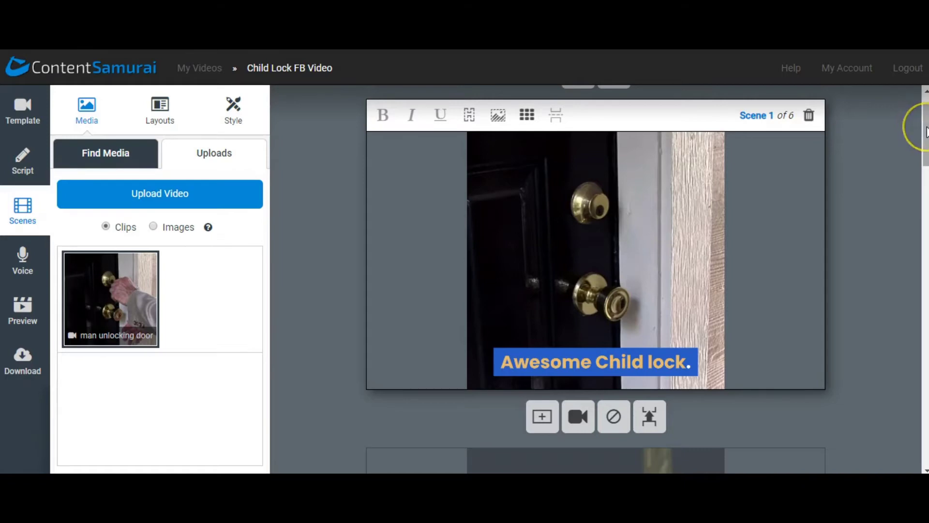
pyautogui.moveTo(925, 130); pyautogui.dragTo(924, 194)
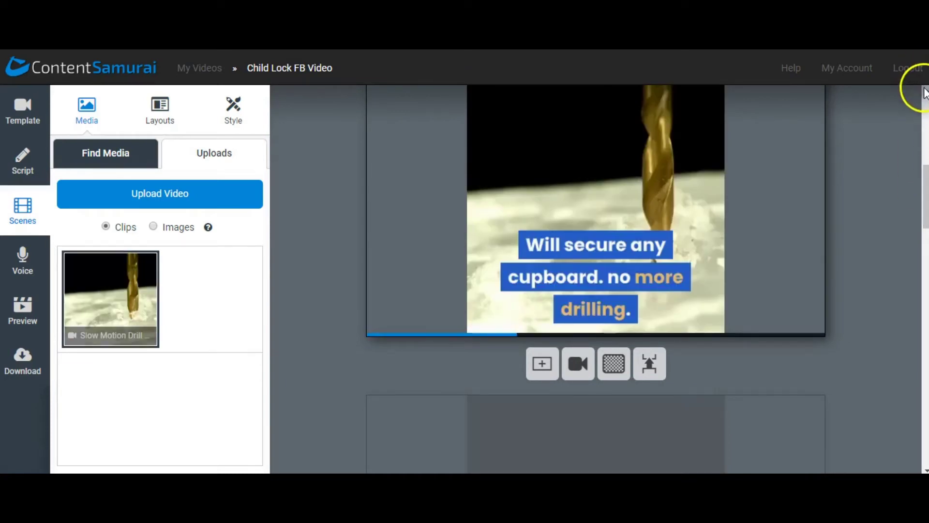
# - Scroll to scene 3, whose 'Easy to install.' caption uses the uploaded sidewalk clip
pyautogui.scroll(1, 924, 93)
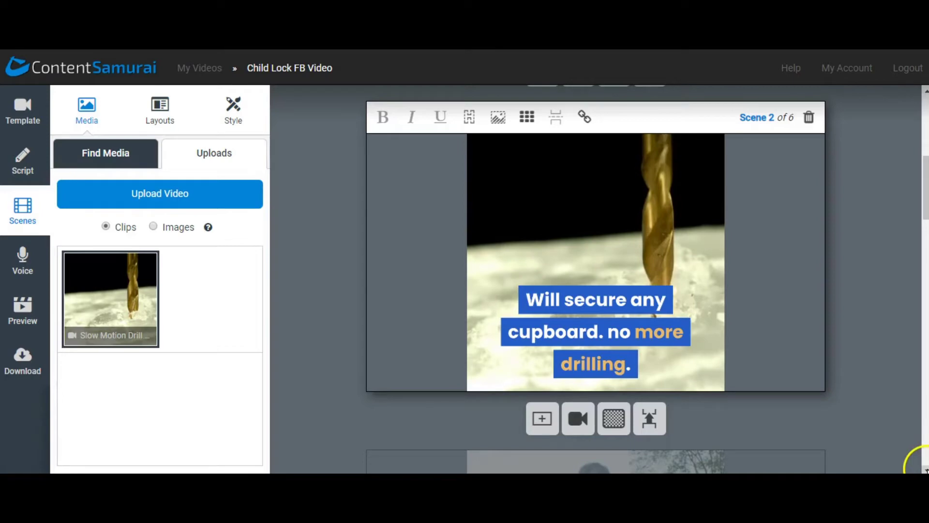
pyautogui.scroll(-6, 920, 466)
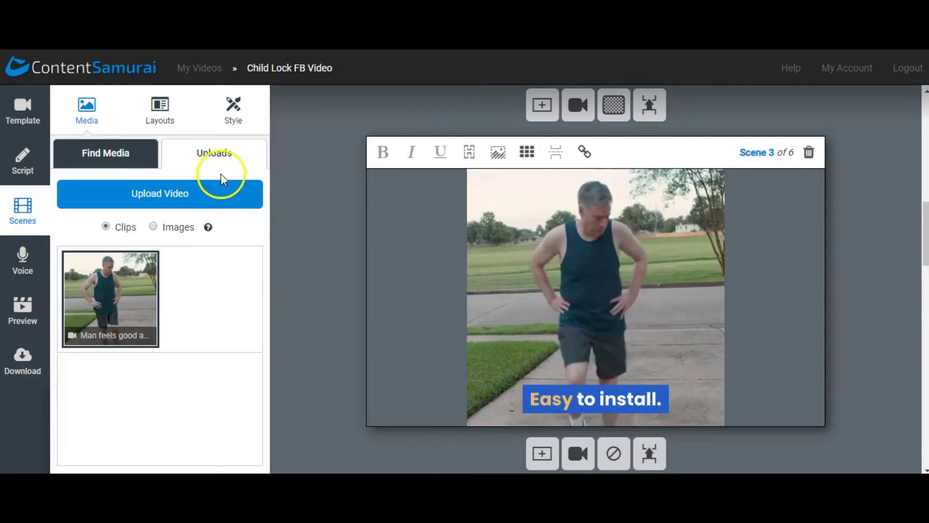
# - Replace scene 3's clip with a stock 'installation' clip of hands fitting a lock to a wall
pyautogui.click(126, 155)
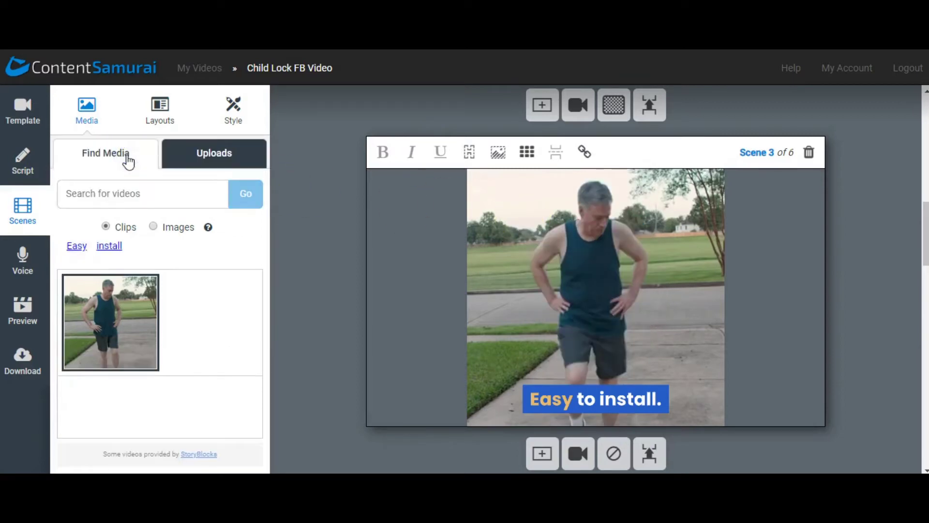
pyautogui.click(124, 201)
pyautogui.write('installation')
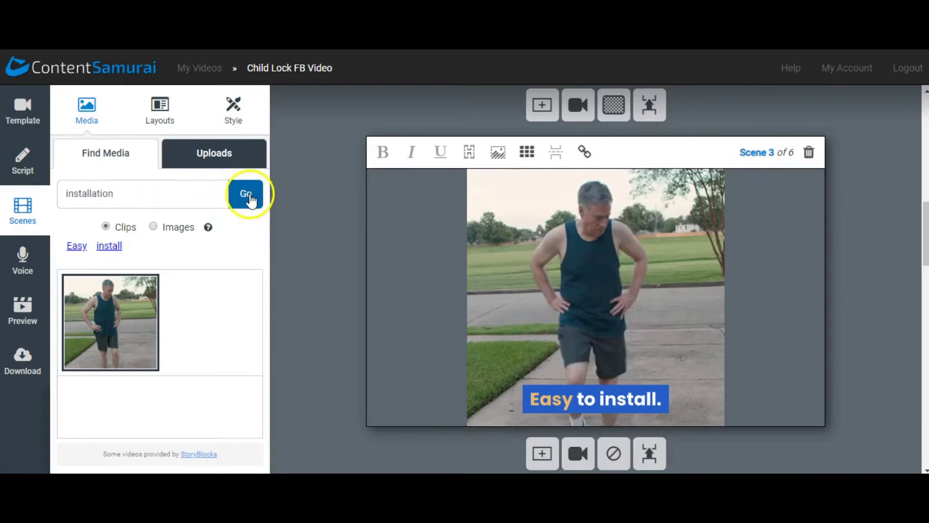
pyautogui.click(249, 194)
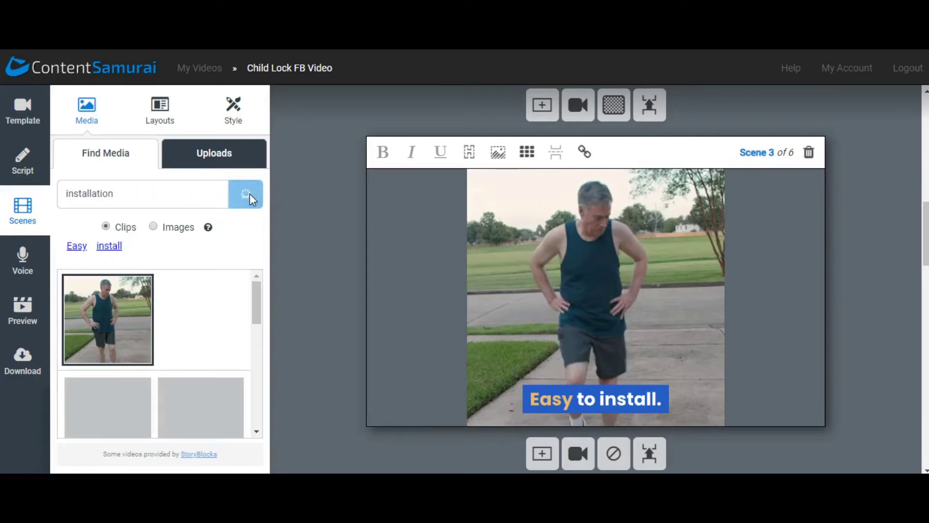
pyautogui.click(248, 221)
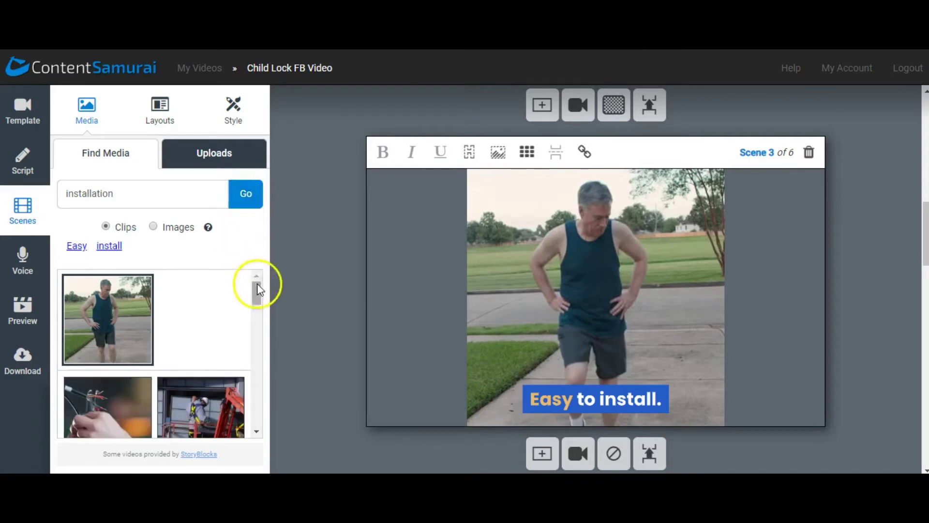
pyautogui.moveTo(255, 294); pyautogui.dragTo(249, 332)
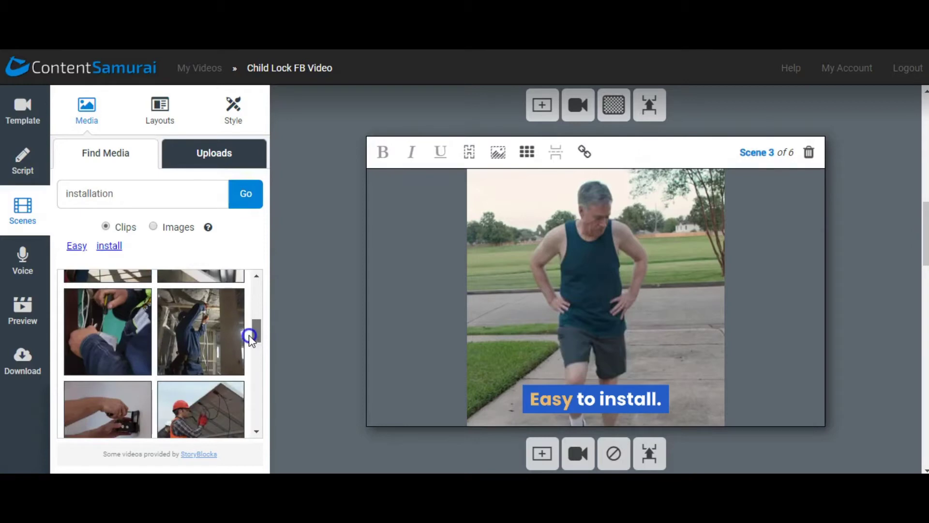
pyautogui.click(130, 410)
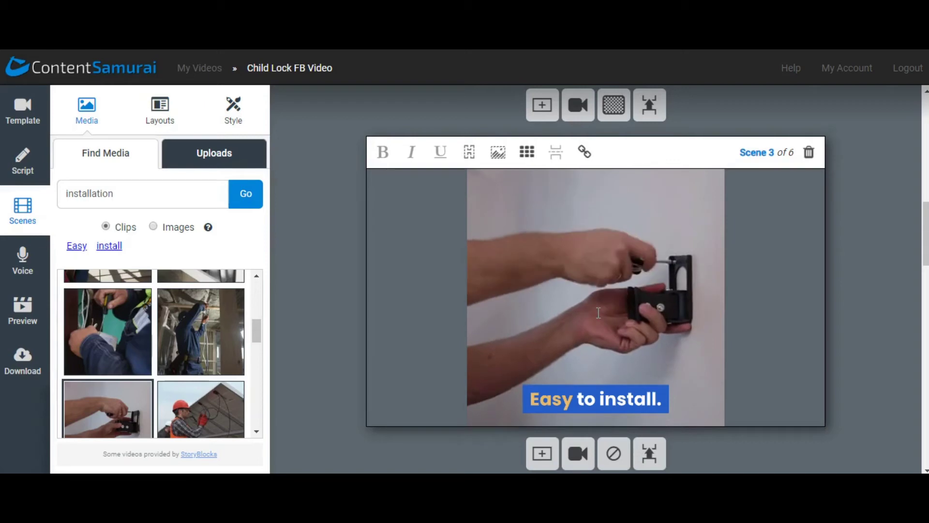
pyautogui.click(607, 319)
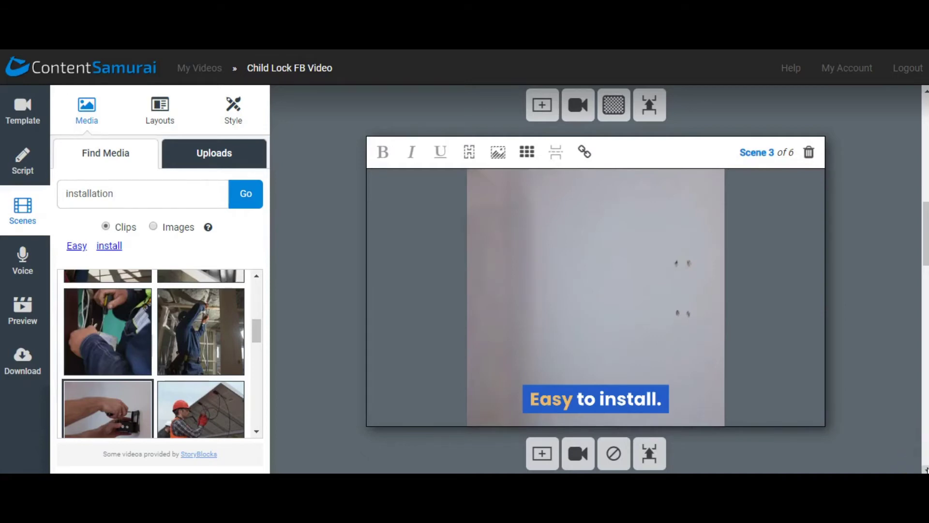
# - Scroll to scene 4 and search stock clips for 'peeling sellotape'
pyautogui.scroll(-2, 924, 467)
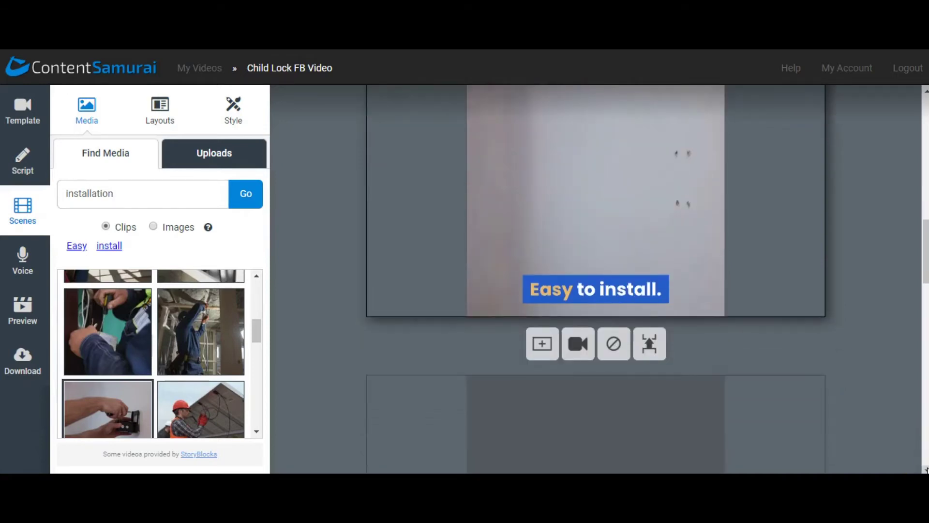
pyautogui.scroll(-2, 924, 467)
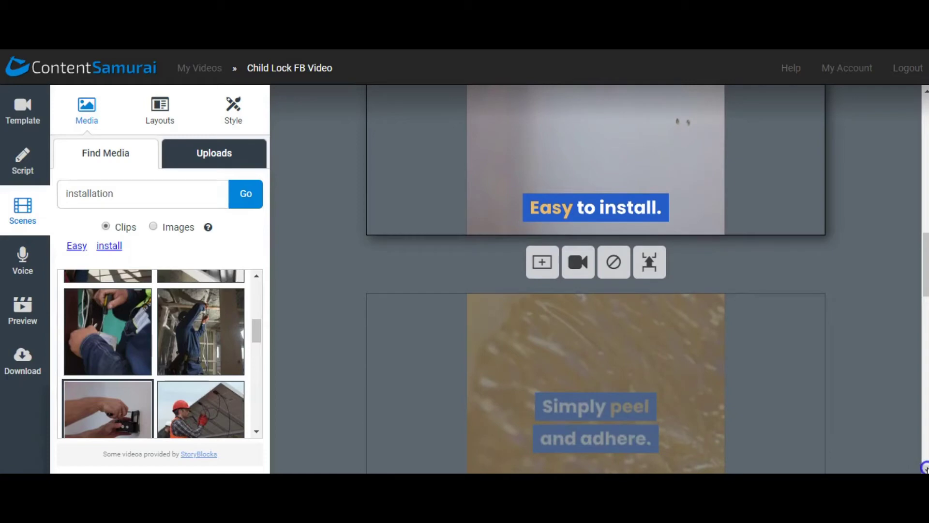
pyautogui.scroll(-3, 924, 466)
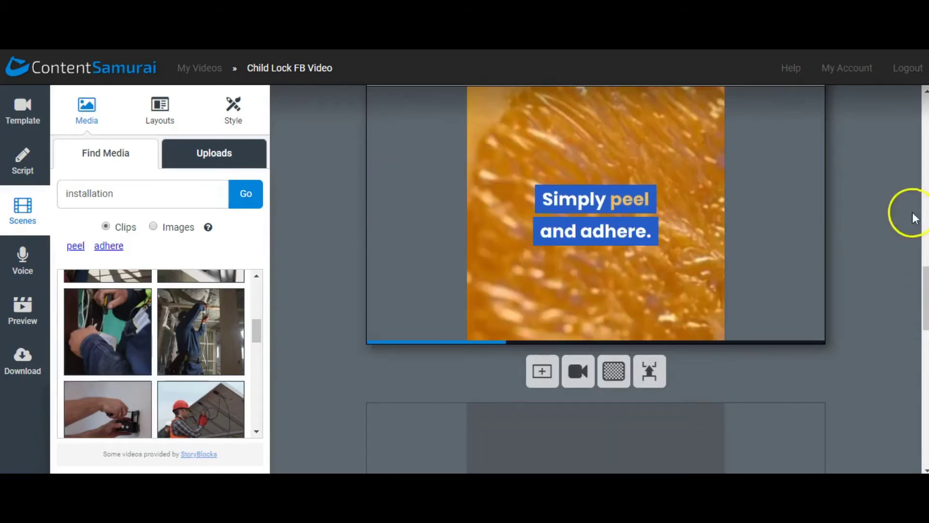
pyautogui.scroll(1, 925, 93)
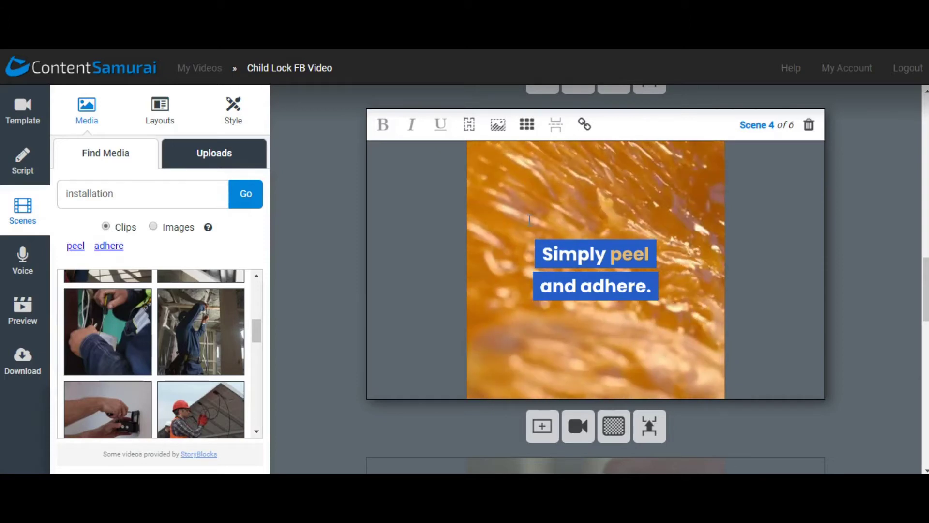
pyautogui.click(110, 200)
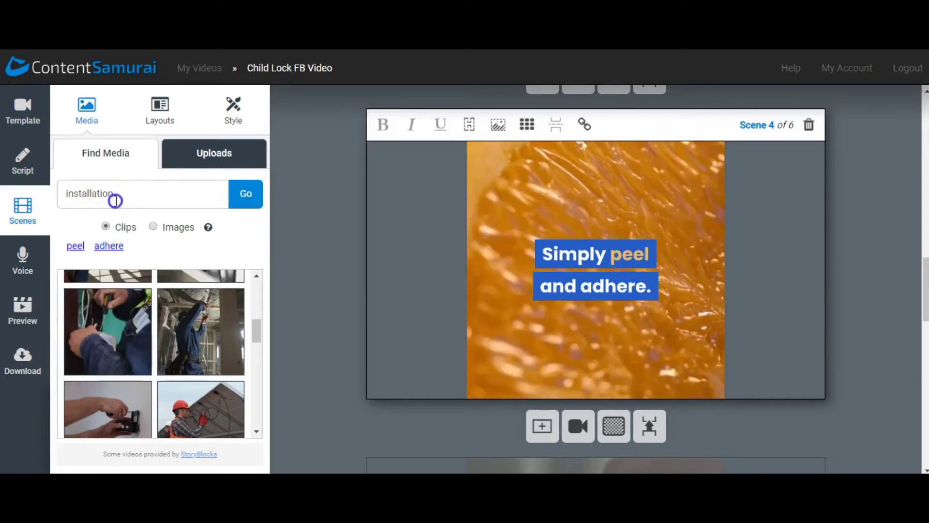
pyautogui.doubleClick(115, 201)
pyautogui.write('peeling sllotape')
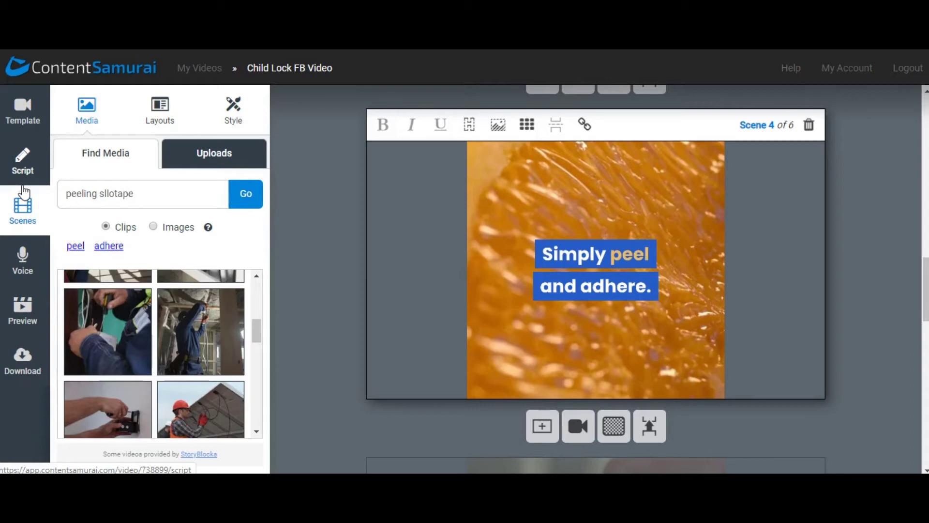
pyautogui.click(105, 193)
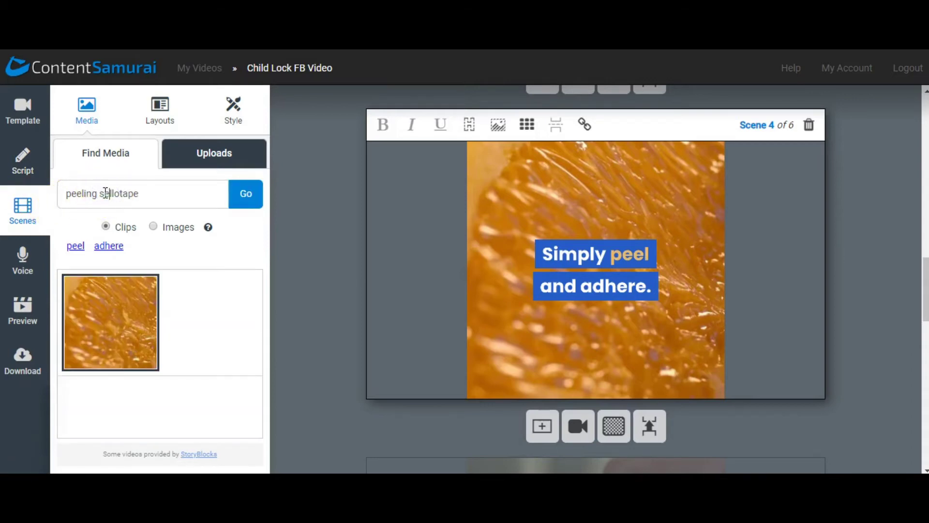
pyautogui.click(243, 211)
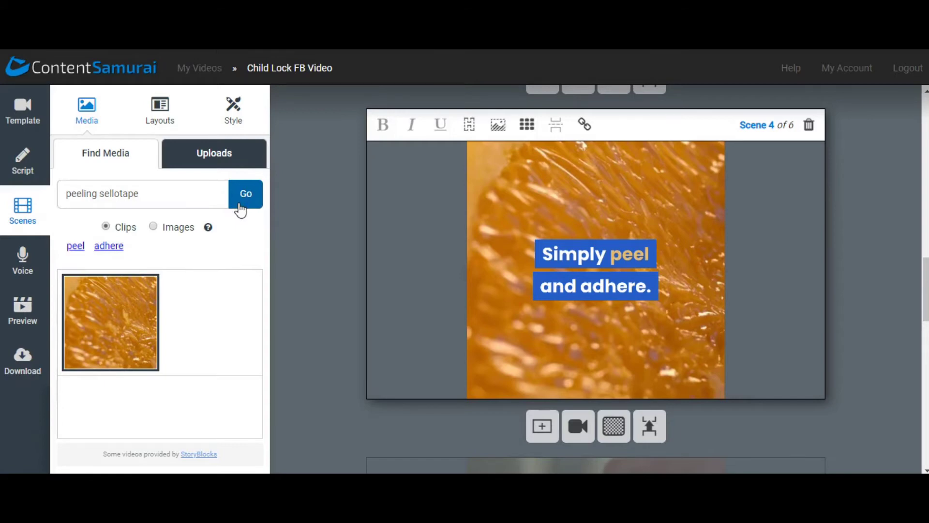
pyautogui.click(230, 193)
pyautogui.click(197, 187)
pyautogui.click(256, 188)
# - Search by the 'adhere' keyword and use the blue-gloved hand on white plate clip for scene 4
pyautogui.click(97, 249)
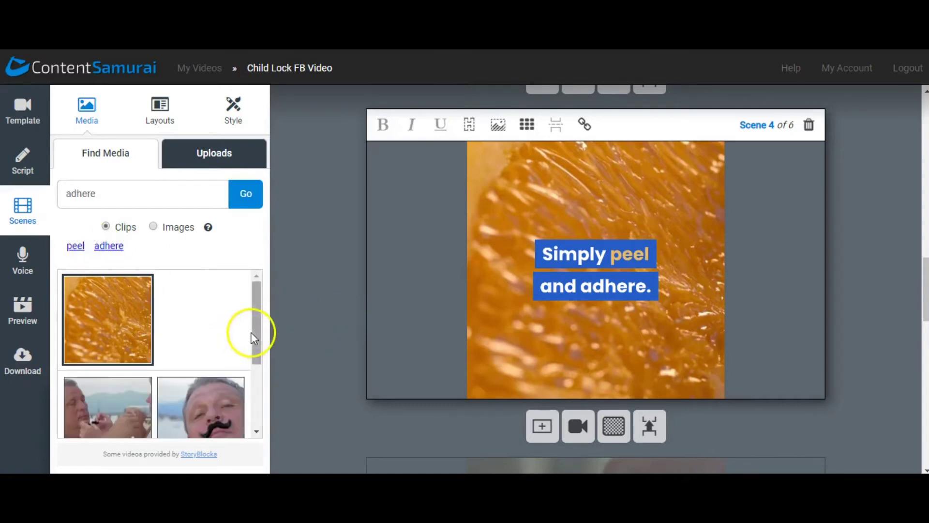
pyautogui.moveTo(263, 333); pyautogui.dragTo(242, 415)
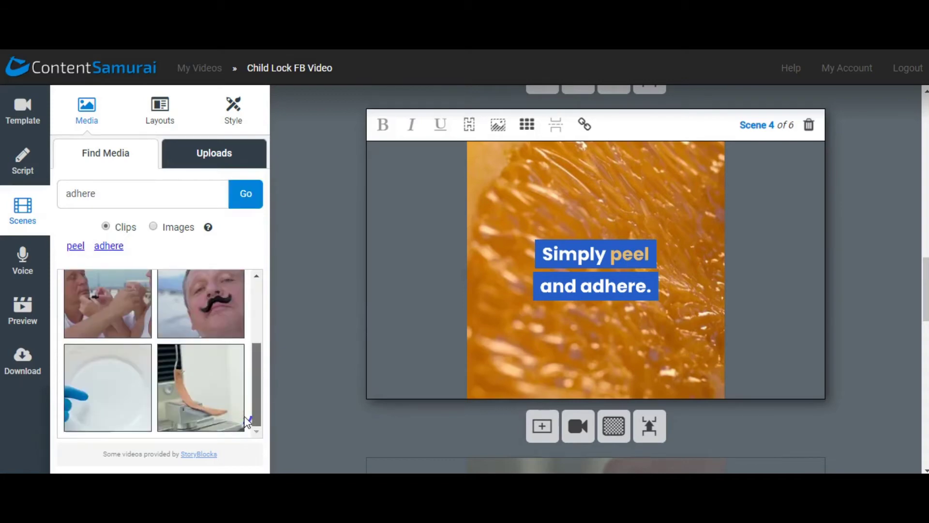
pyautogui.click(133, 411)
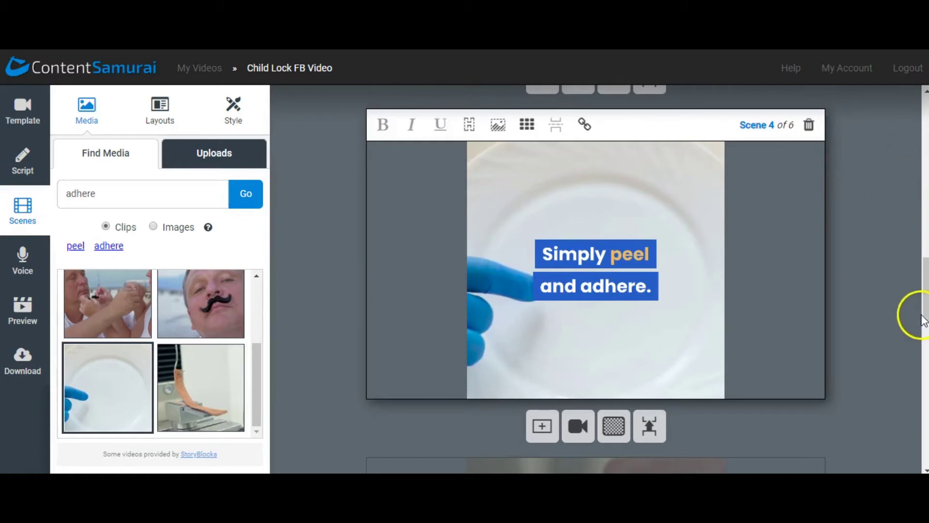
pyautogui.moveTo(924, 312); pyautogui.dragTo(925, 348)
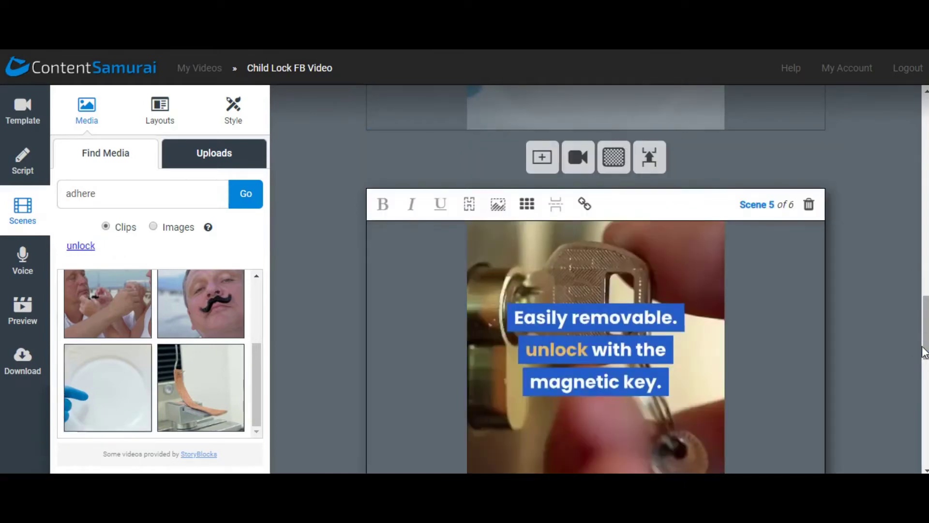
pyautogui.click(924, 346)
pyautogui.moveTo(924, 346); pyautogui.dragTo(923, 357)
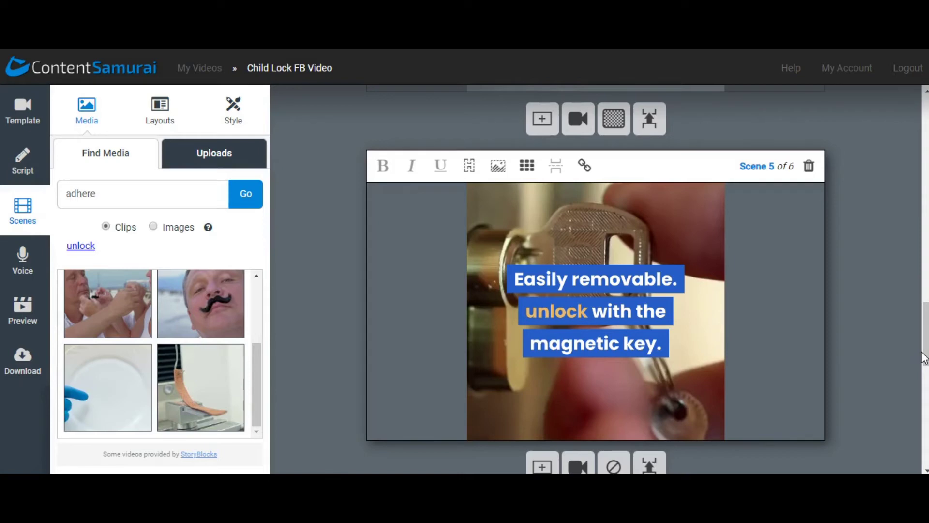
pyautogui.scroll(-3, 919, 359)
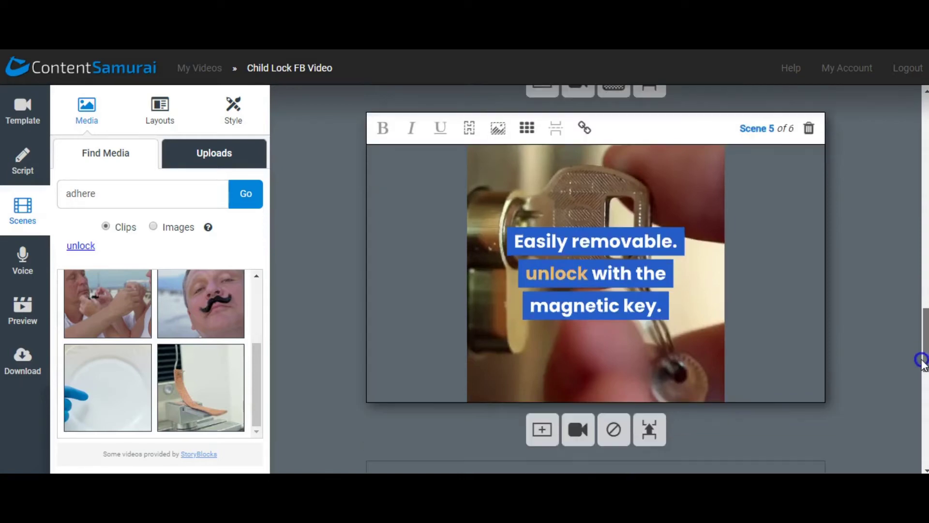
pyautogui.click(599, 230)
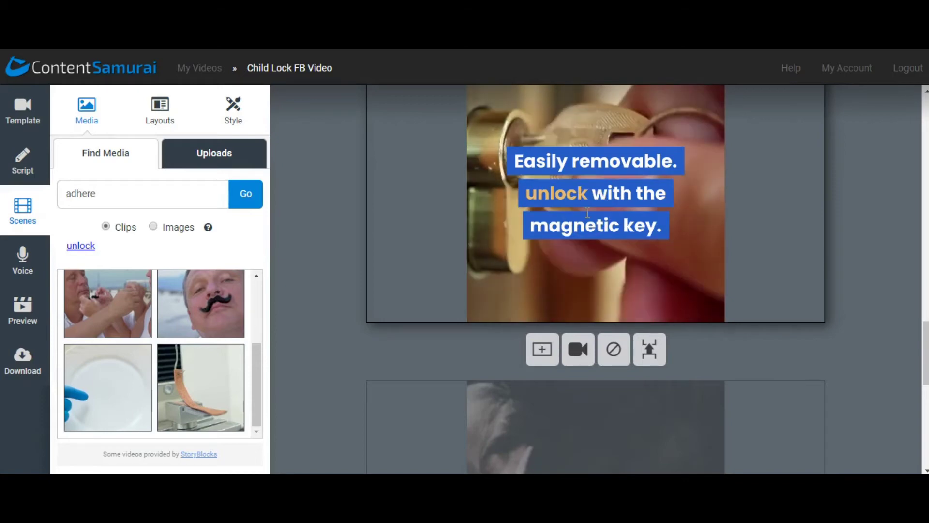
pyautogui.click(925, 376)
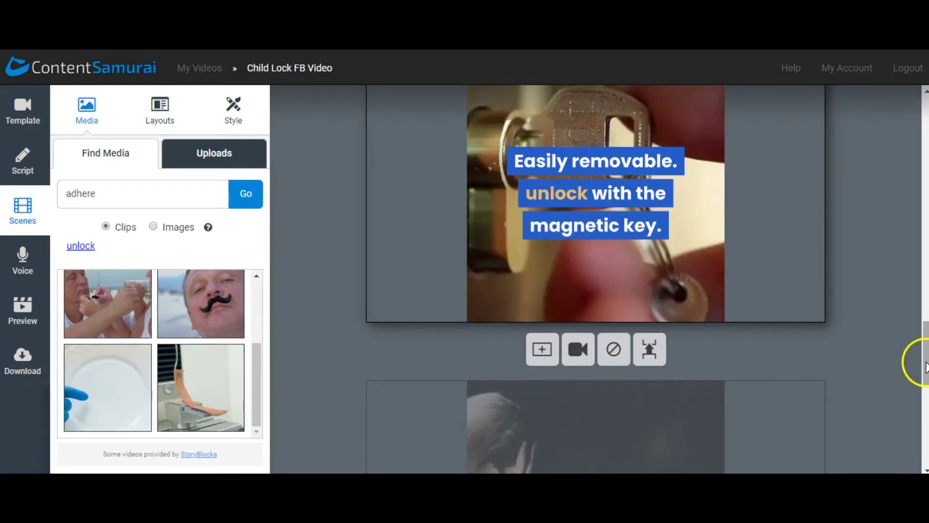
pyautogui.moveTo(924, 376); pyautogui.dragTo(924, 406)
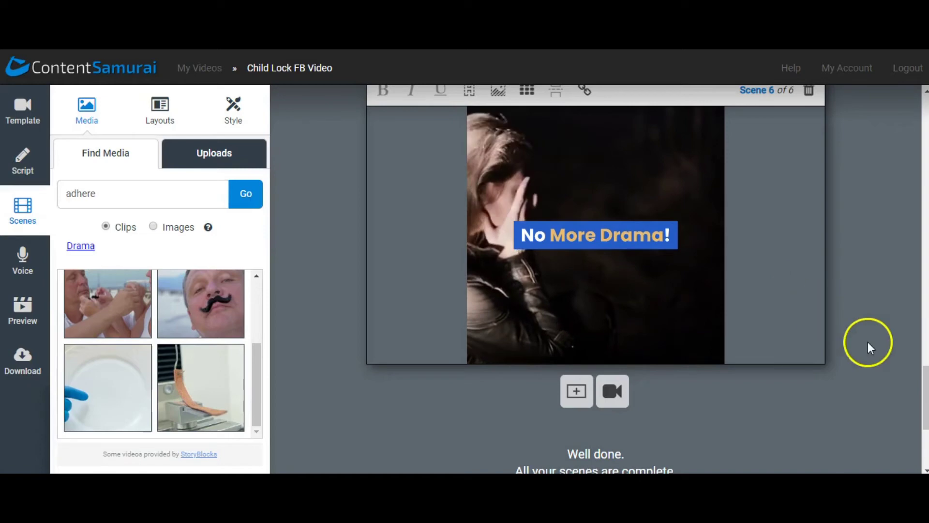
pyautogui.moveTo(926, 385); pyautogui.dragTo(925, 404)
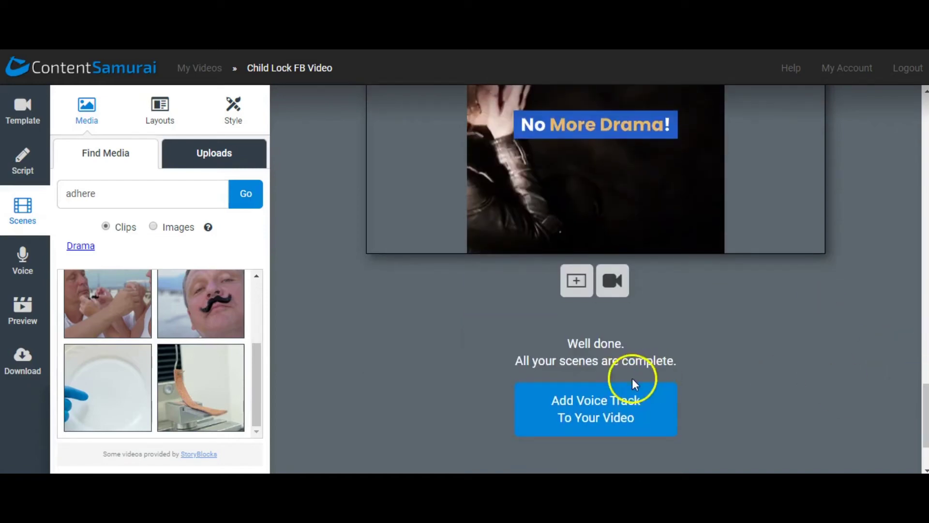
pyautogui.click(622, 405)
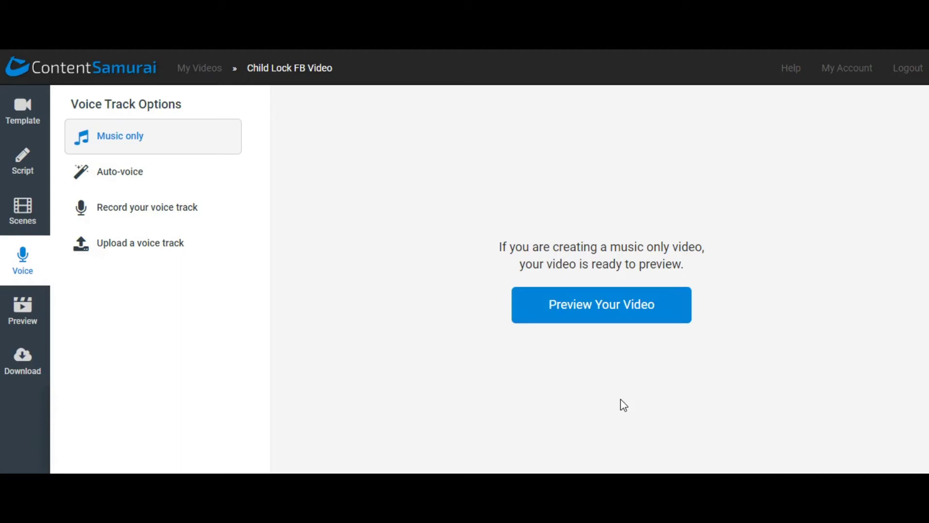
# - Set the voice track to Music only and open the video preview
pyautogui.click(132, 143)
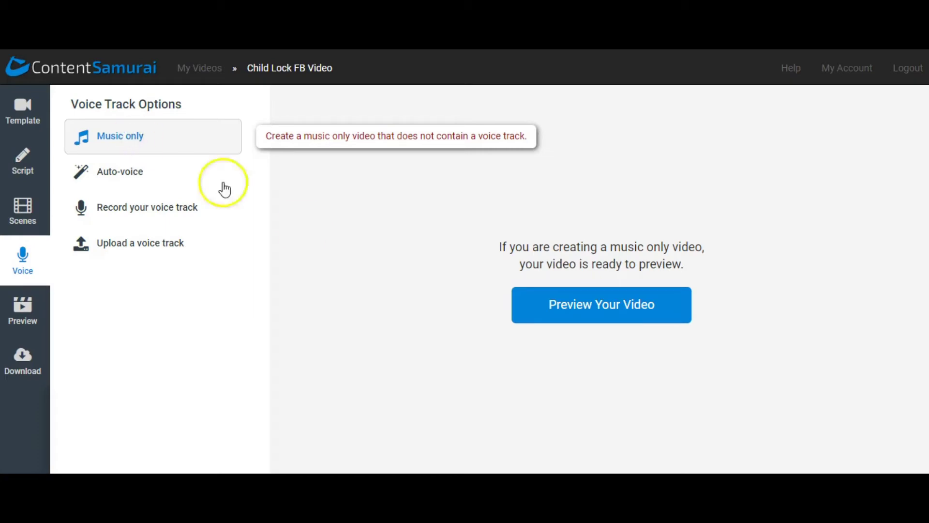
pyautogui.click(549, 307)
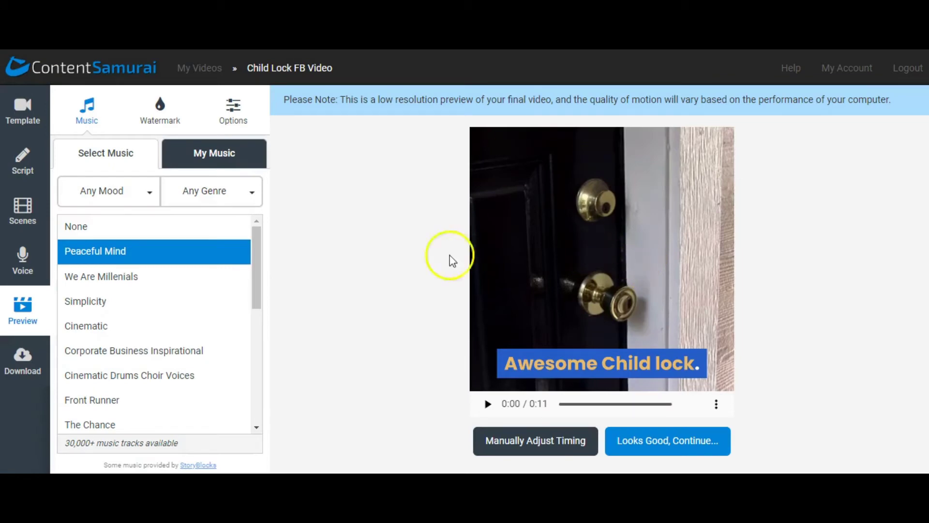
# - Try the Peaceful Mind and We Are Millenials tracks, then play the full 11-second preview
pyautogui.click(161, 244)
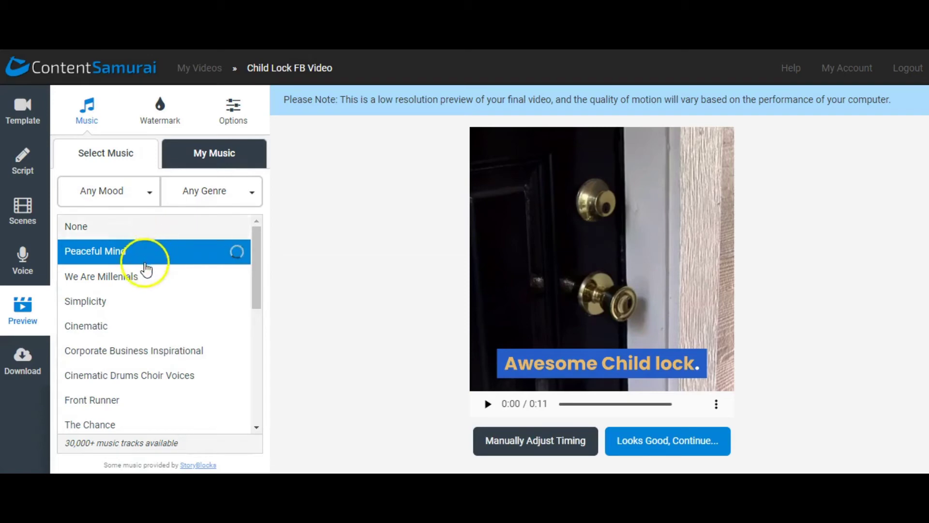
pyautogui.click(121, 276)
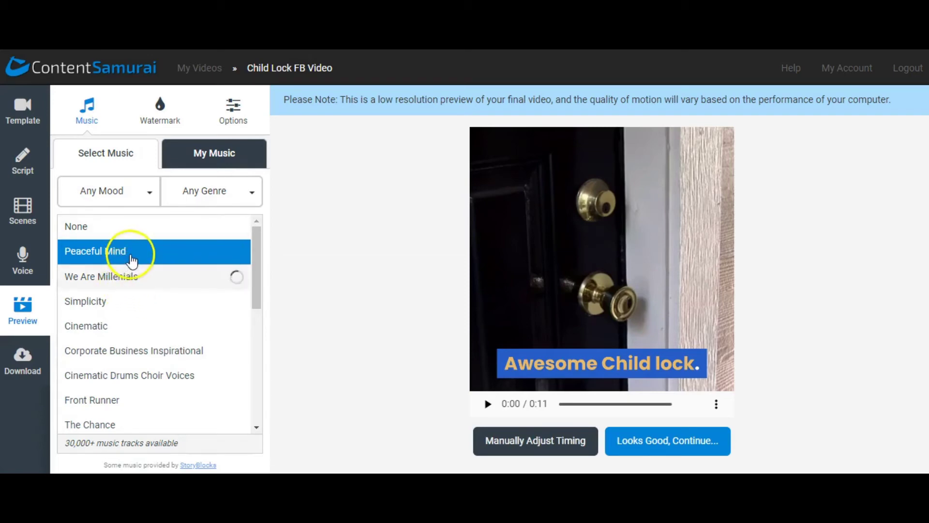
pyautogui.click(488, 404)
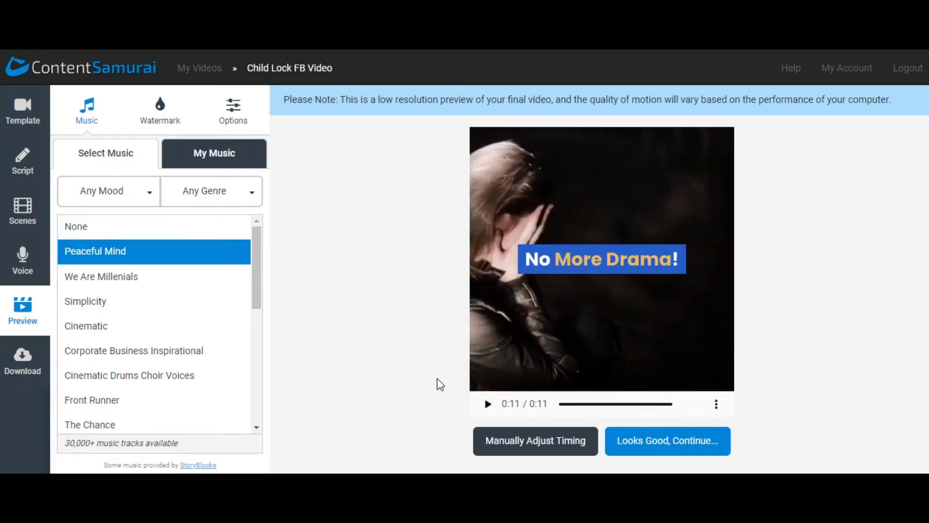
pyautogui.click(449, 393)
pyautogui.moveTo(256, 271); pyautogui.dragTo(249, 367)
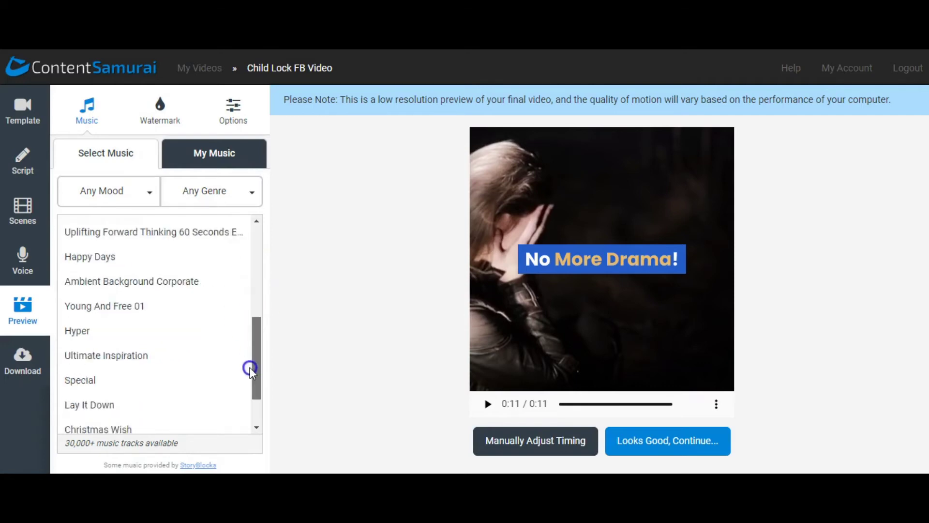
pyautogui.scroll(-3, 244, 397)
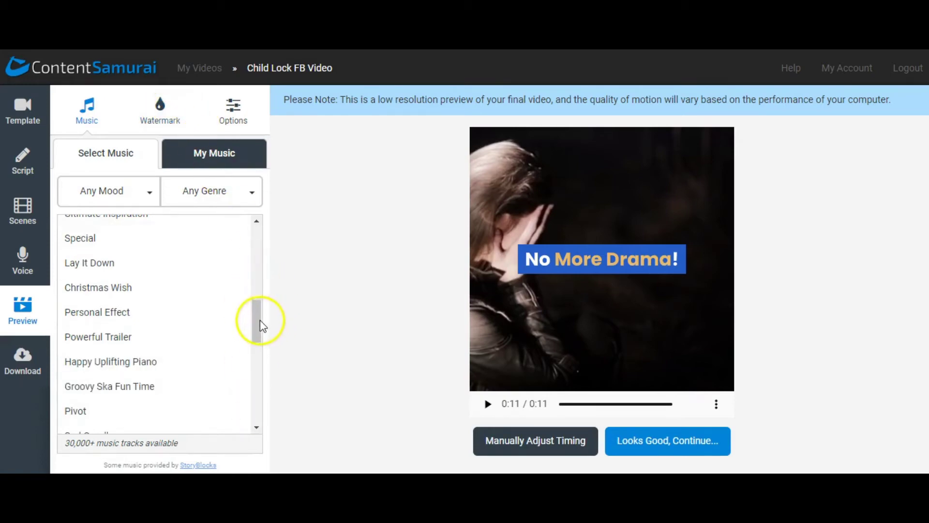
pyautogui.moveTo(260, 321); pyautogui.dragTo(251, 228)
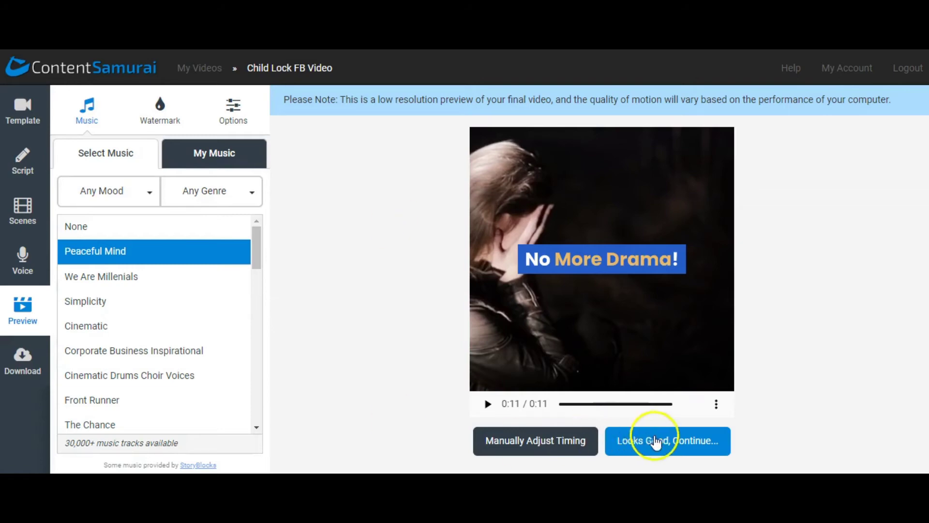
pyautogui.click(655, 442)
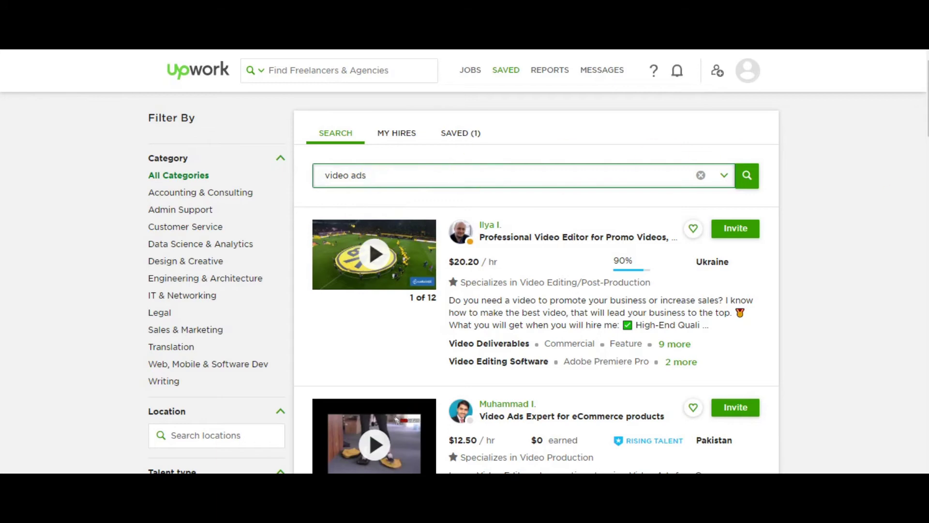
# - Accept the preview and move on to the Upwork 'video ads' freelancer results
pyautogui.click(895, 263)
pyautogui.click(891, 224)
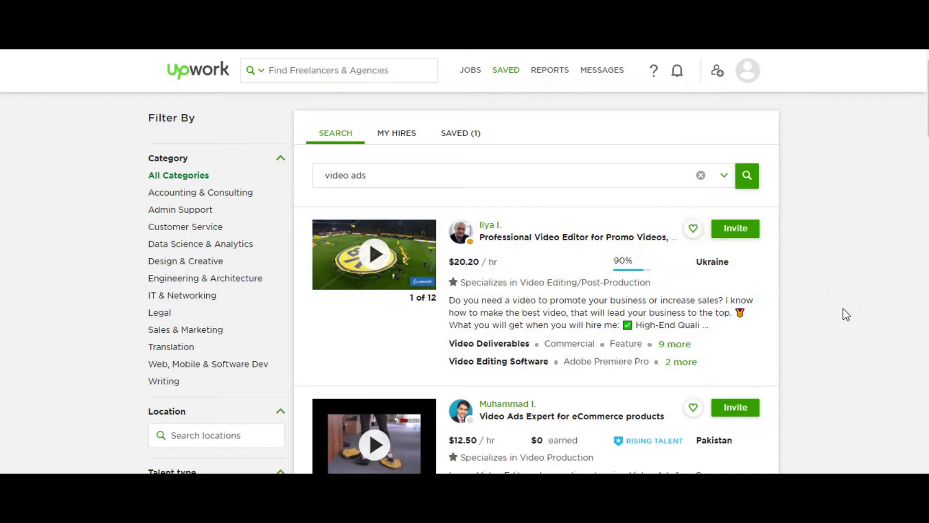
pyautogui.scroll(-2, 842, 309)
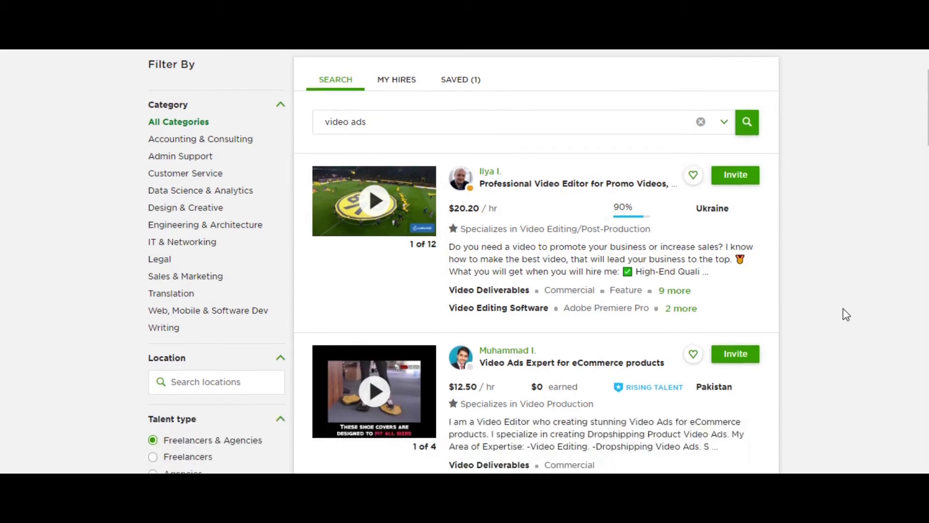
pyautogui.scroll(-1, 843, 310)
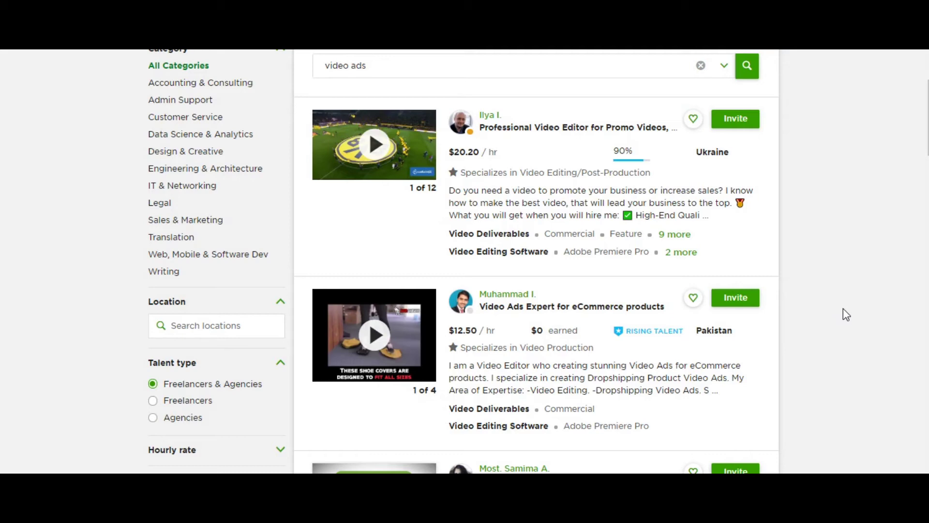
pyautogui.scroll(-1, 843, 313)
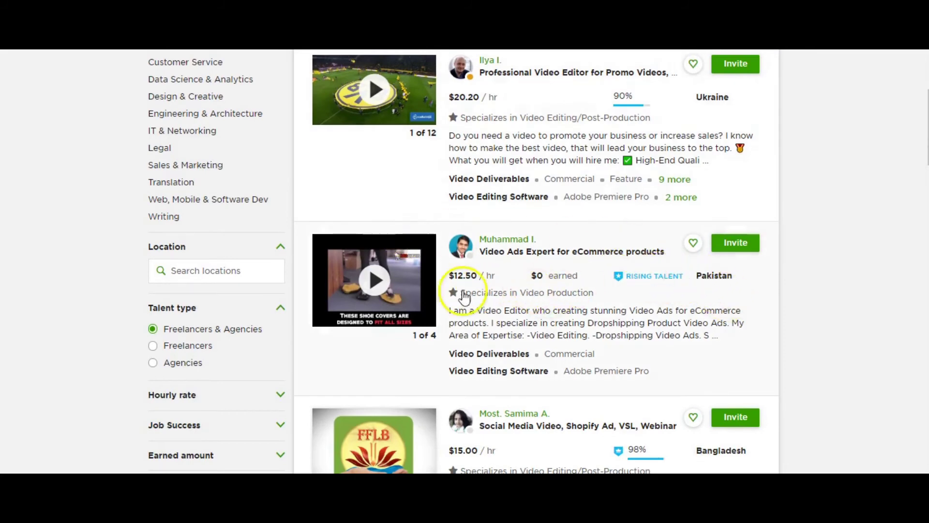
pyautogui.moveTo(540, 288)
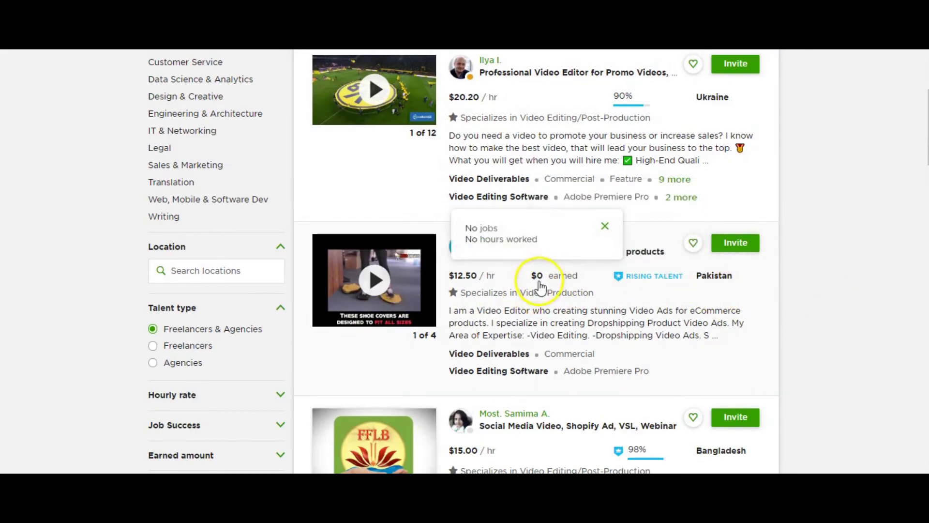
pyautogui.click(496, 323)
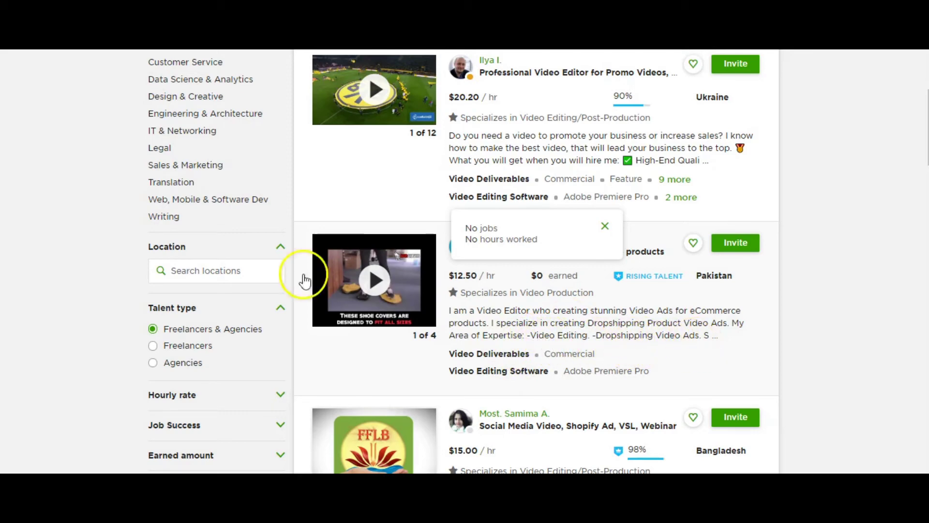
pyautogui.click(588, 380)
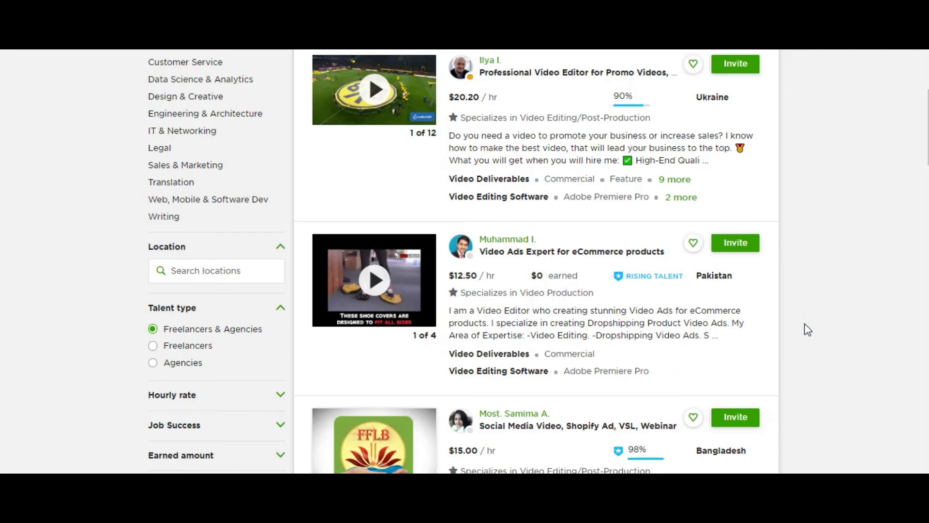
pyautogui.scroll(-3, 807, 328)
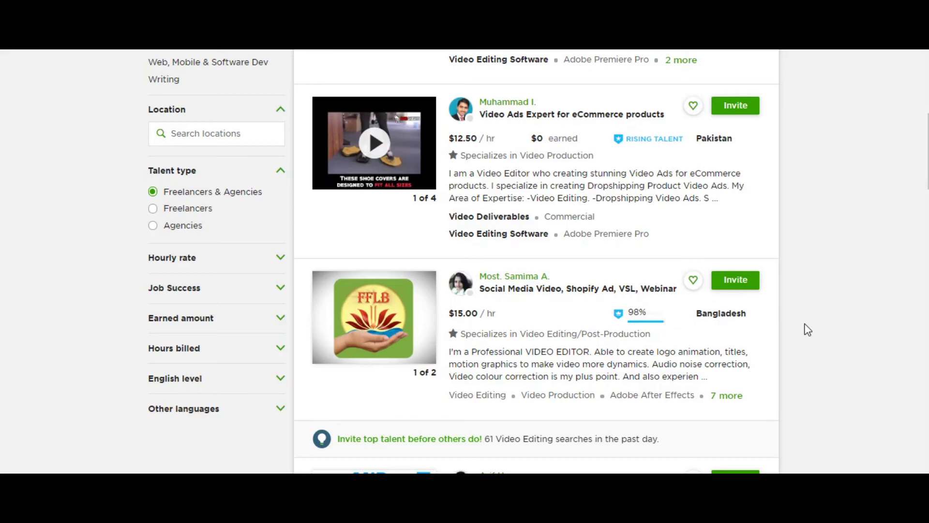
# - Browse page 1 past the Ukrainian editors down to 'Stylish Instagram & Facebook Video ads' ($30.00/hr)
pyautogui.moveTo(637, 318)
pyautogui.click(874, 376)
pyautogui.scroll(-2, 854, 420)
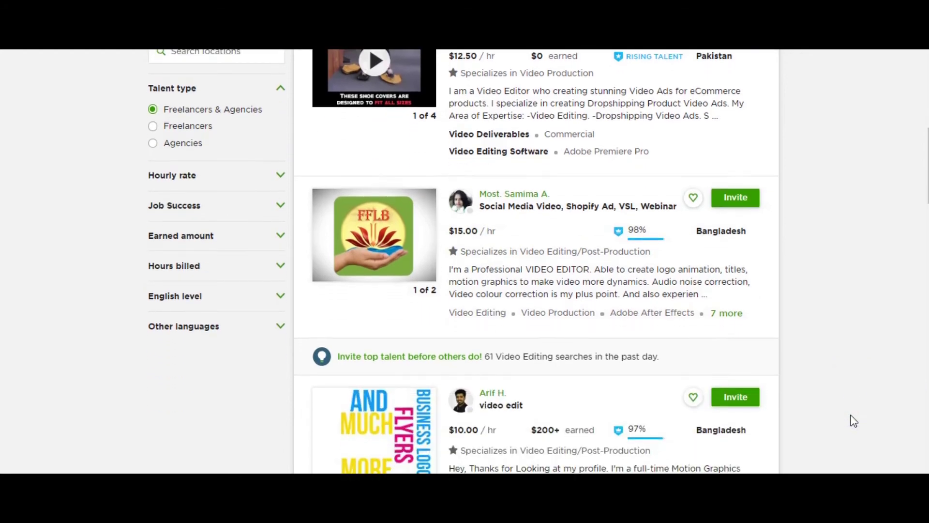
pyautogui.scroll(-2, 853, 420)
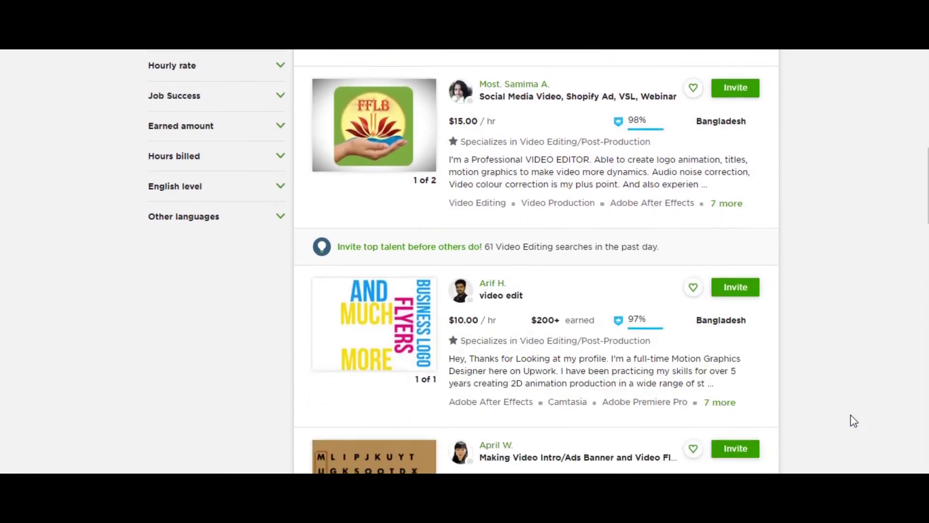
pyautogui.scroll(-1, 853, 421)
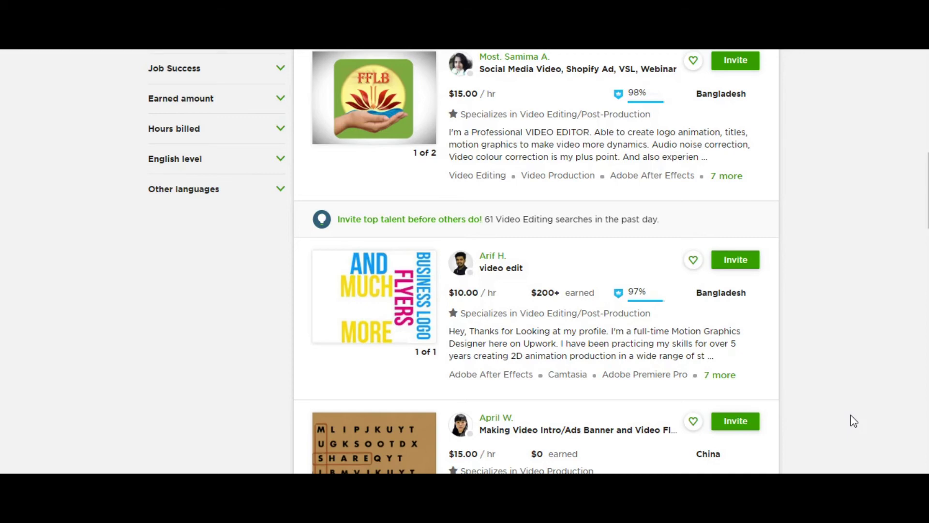
pyautogui.scroll(-3, 854, 420)
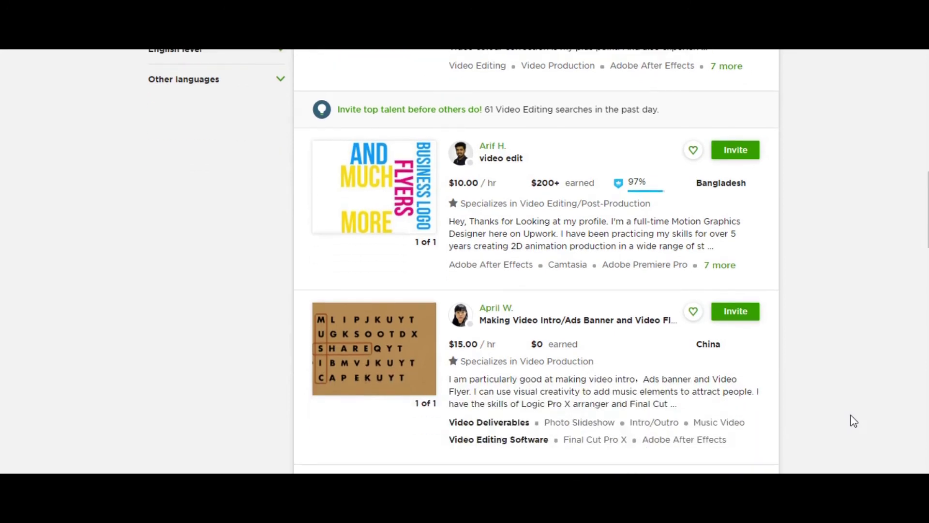
pyautogui.scroll(-1, 854, 421)
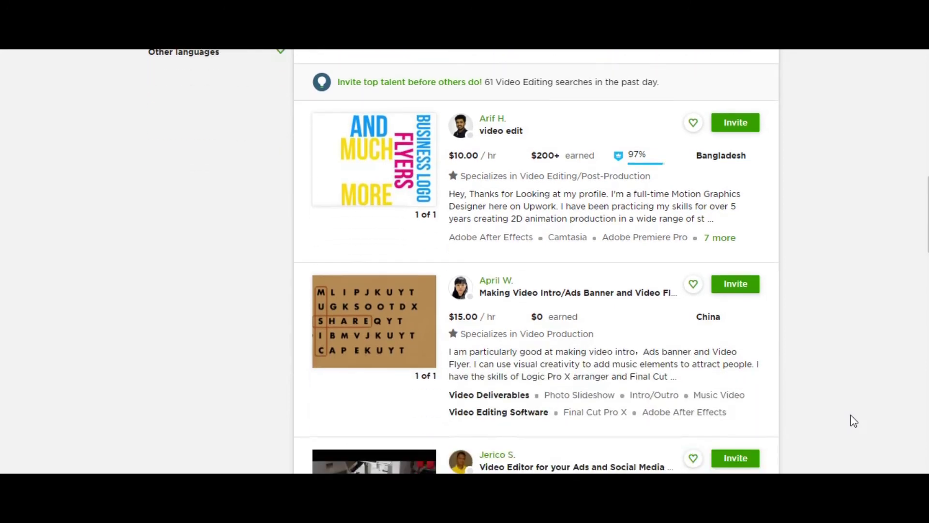
pyautogui.scroll(-5, 854, 421)
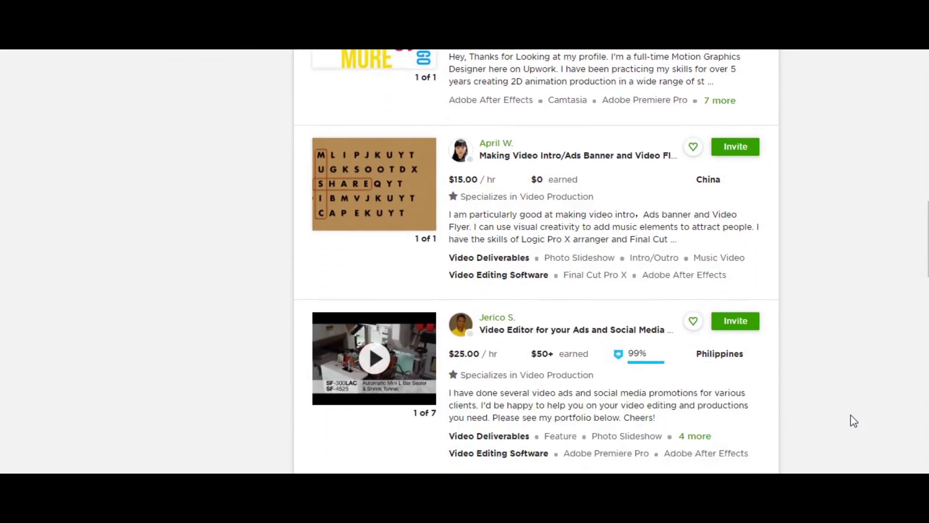
pyautogui.scroll(-3, 853, 421)
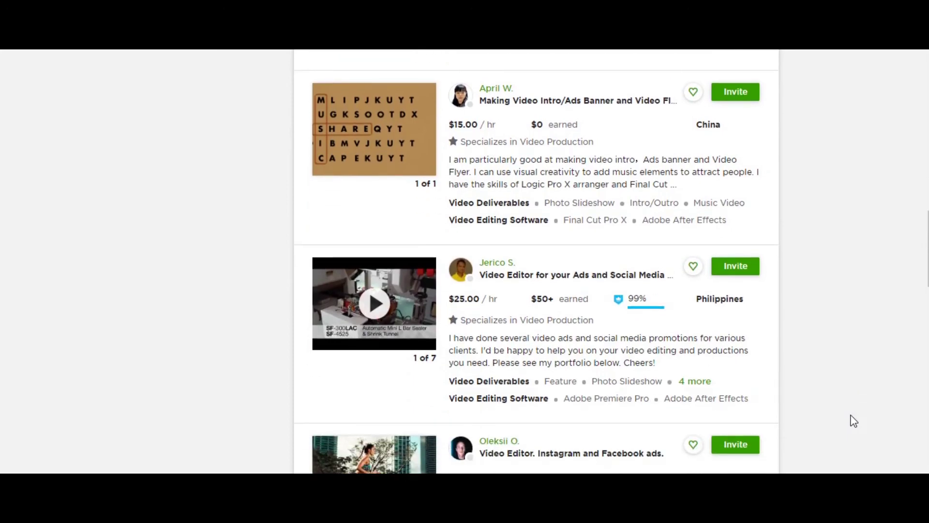
pyautogui.scroll(-4, 853, 420)
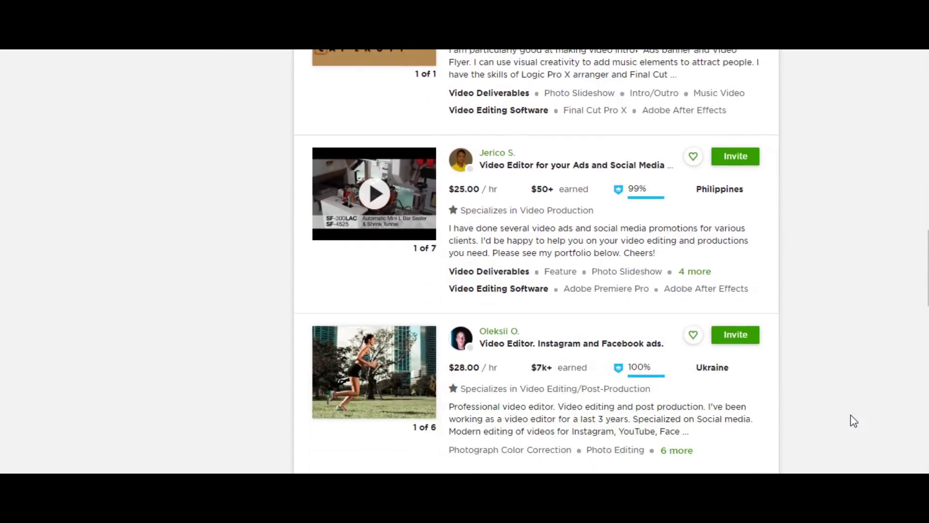
pyautogui.scroll(-1, 853, 421)
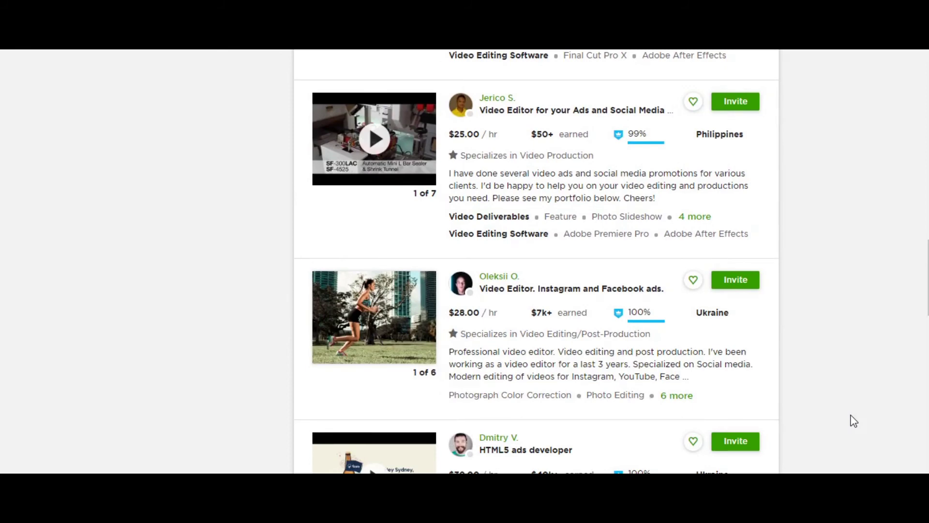
pyautogui.scroll(-2, 853, 420)
pyautogui.scroll(-1, 853, 420)
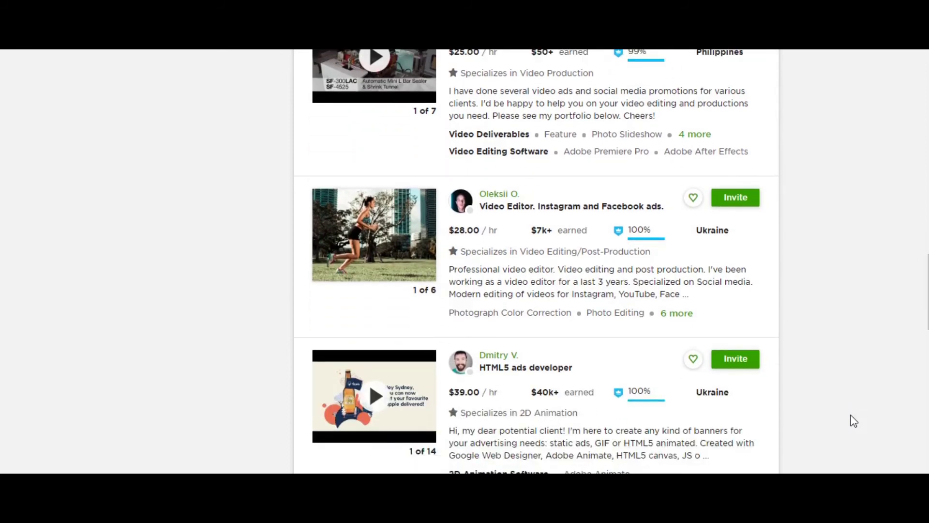
pyautogui.scroll(-2, 853, 420)
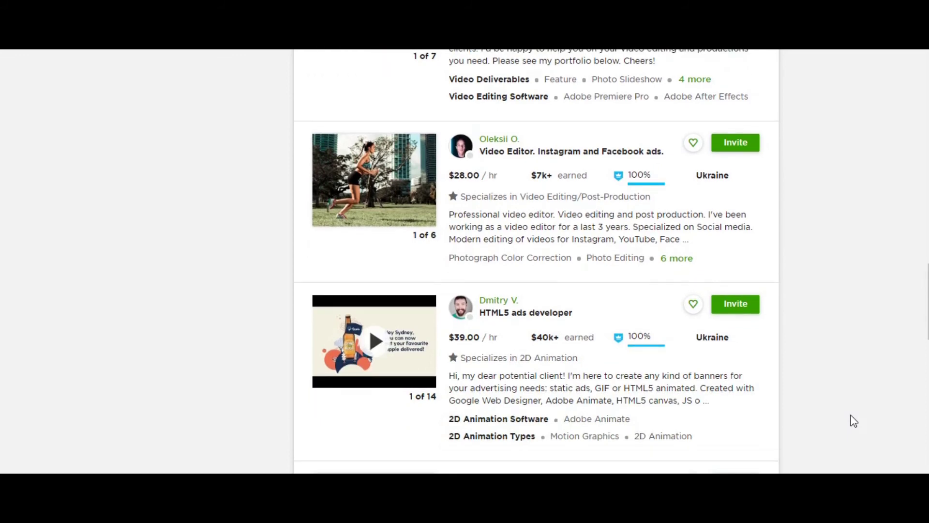
pyautogui.scroll(-3, 853, 420)
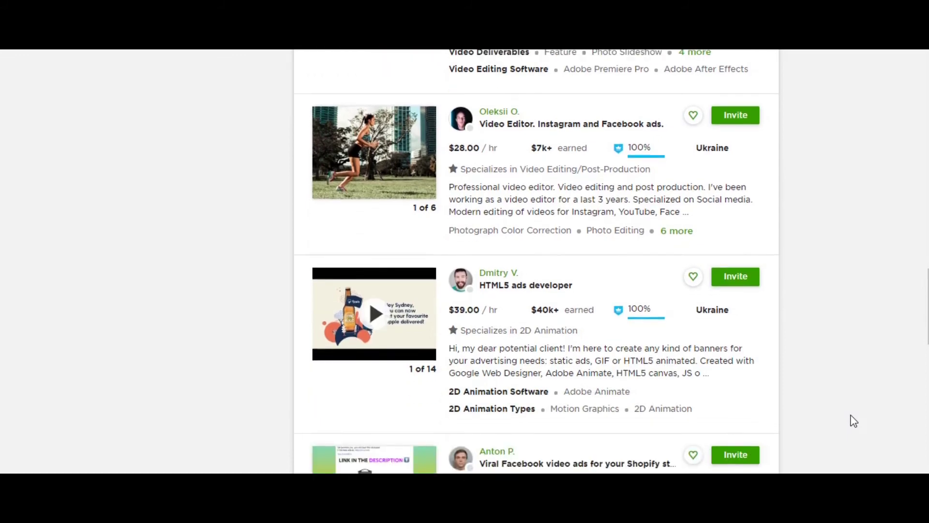
pyautogui.scroll(-4, 853, 420)
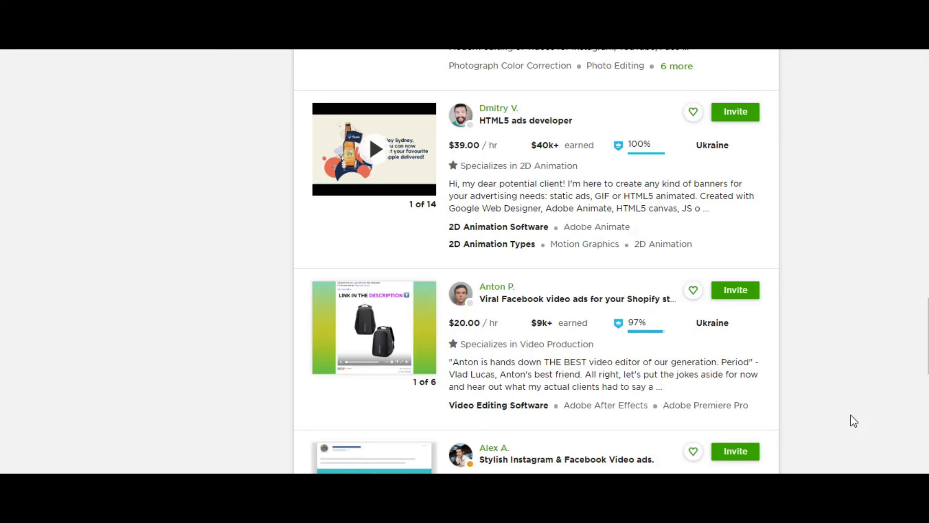
pyautogui.scroll(-3, 853, 420)
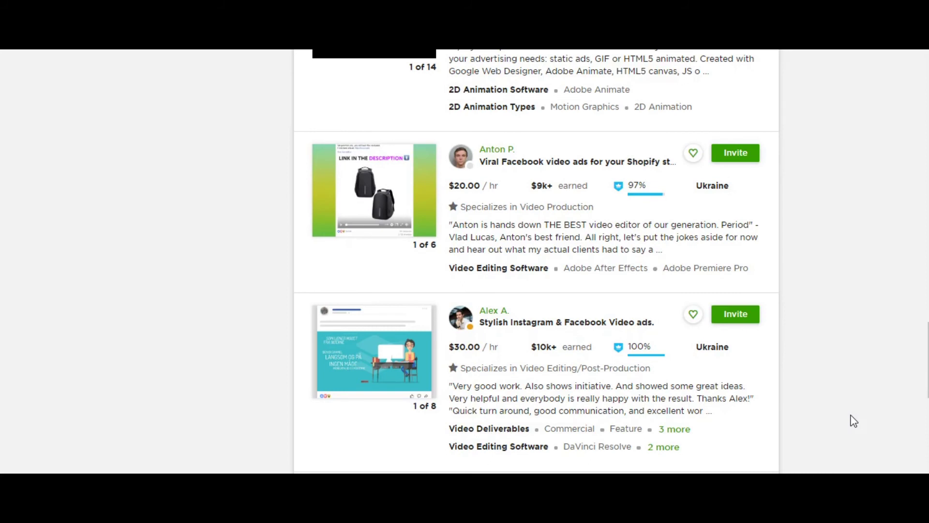
pyautogui.scroll(-2, 853, 420)
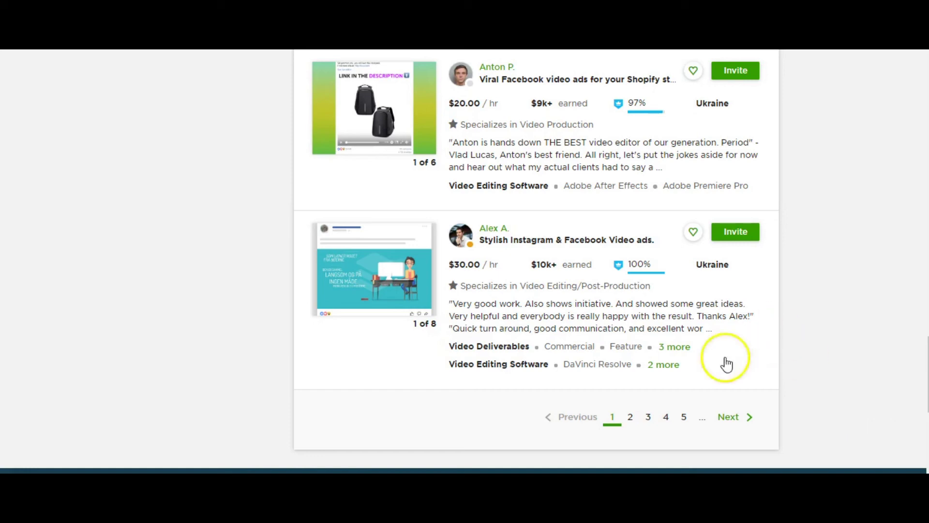
pyautogui.click(631, 417)
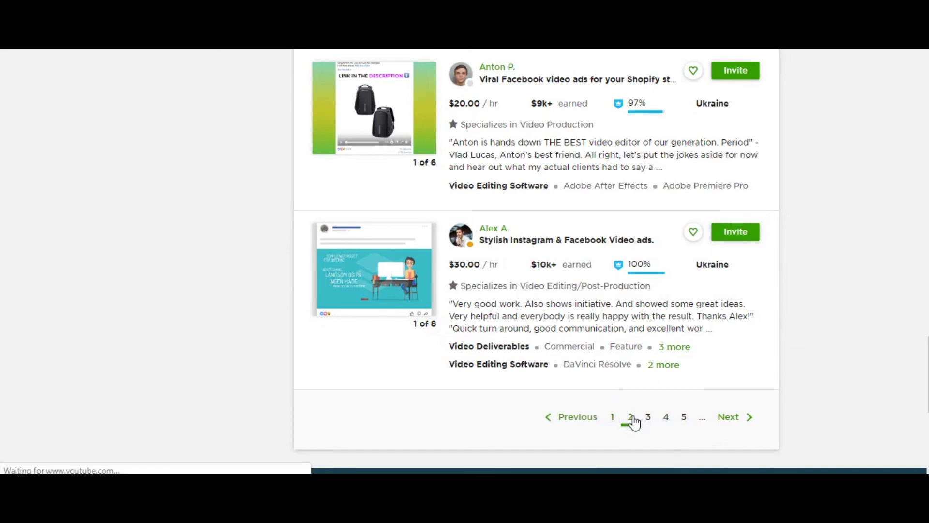
# - Go to page 2 of the 'video ads' results and view it from the top listings
pyautogui.click(832, 199)
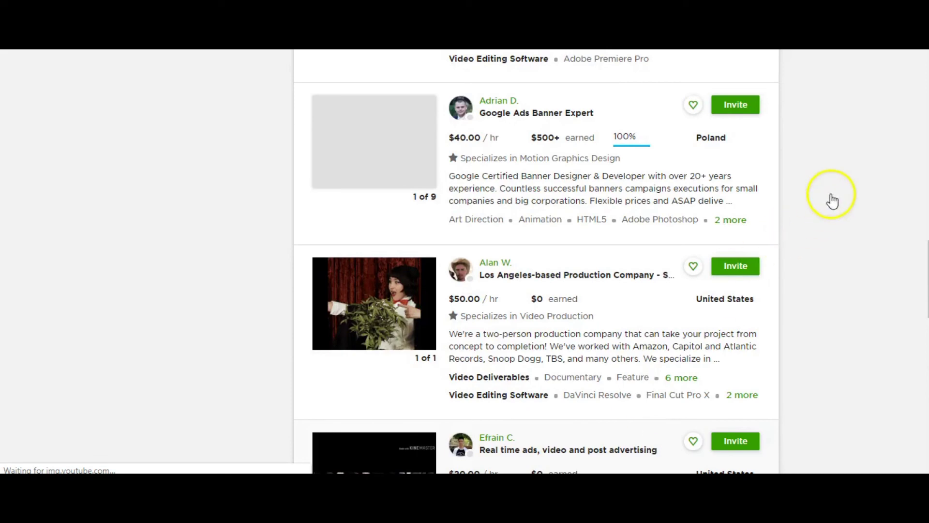
pyautogui.scroll(5, 837, 194)
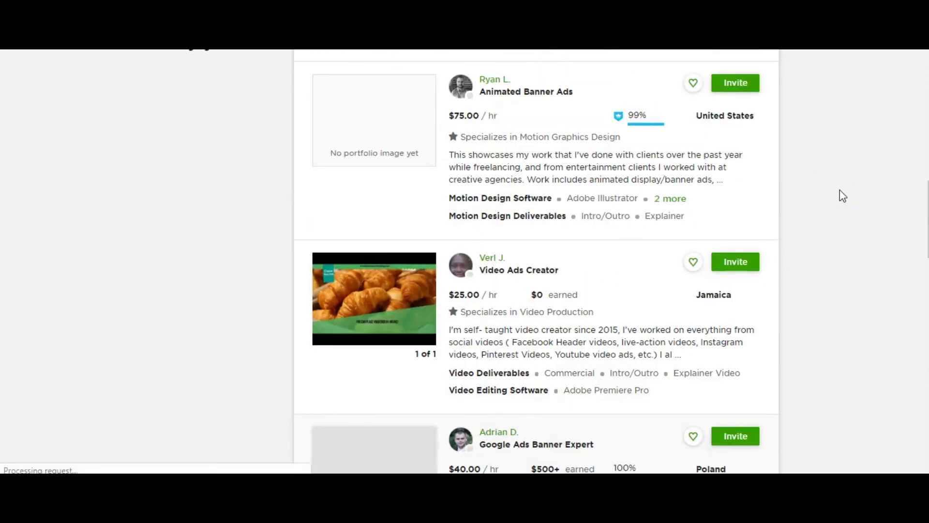
pyautogui.scroll(5, 843, 195)
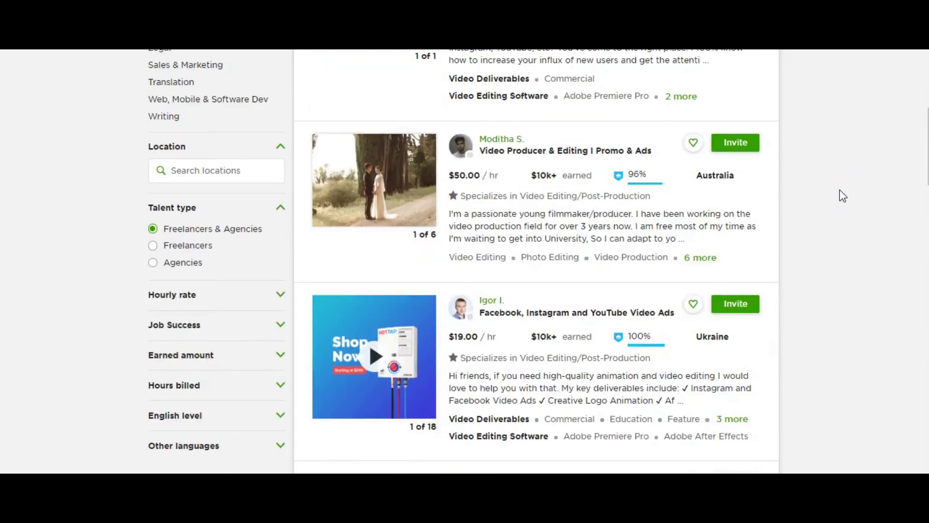
pyautogui.scroll(3, 840, 191)
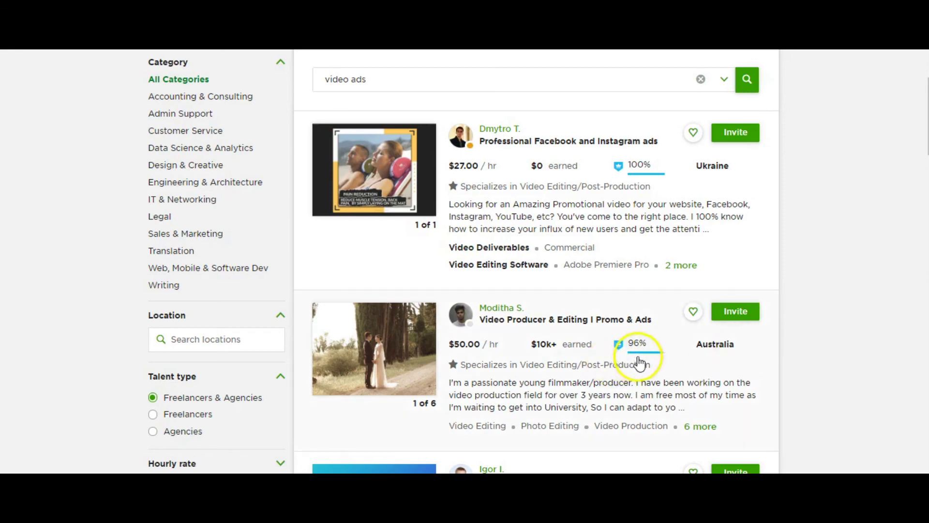
pyautogui.moveTo(638, 356)
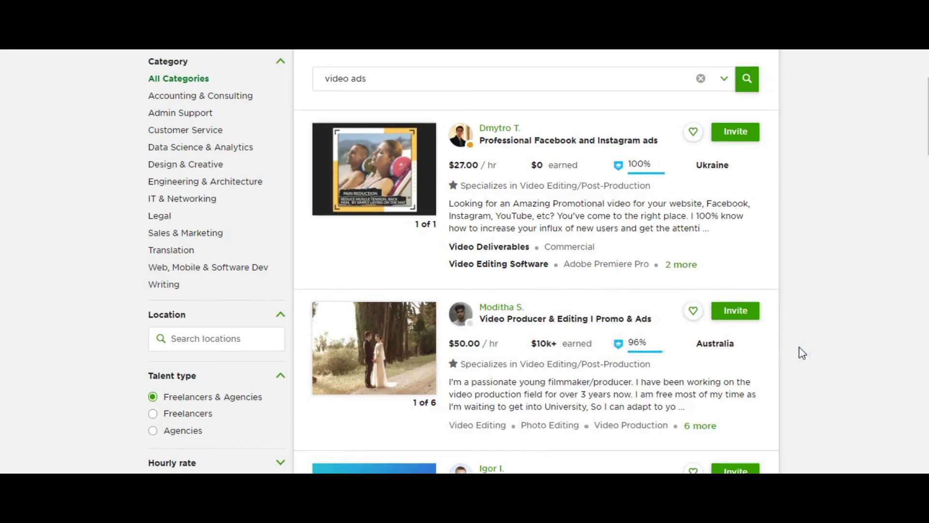
pyautogui.scroll(-2, 799, 347)
# - Browse page 2 down to its last listing, 'Short Videos ads' at $20.00/hr
pyautogui.scroll(-2, 802, 353)
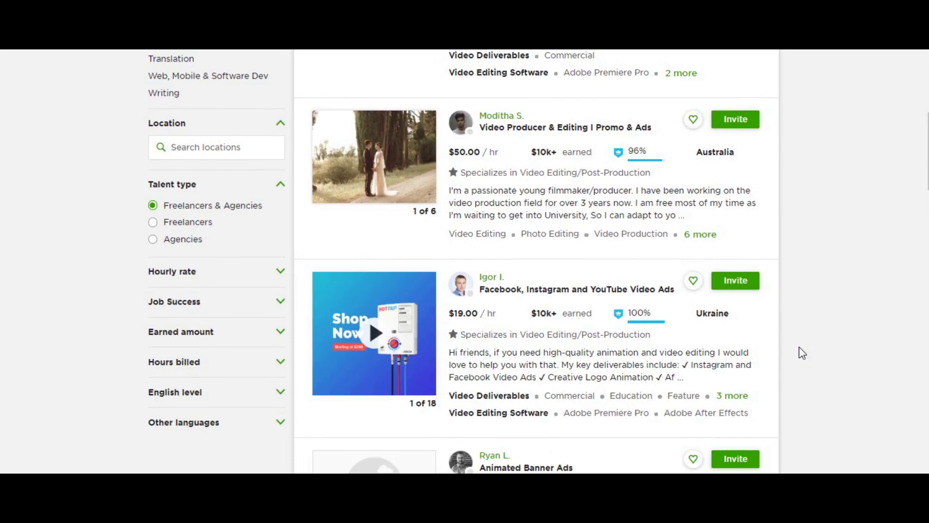
pyautogui.scroll(-3, 800, 352)
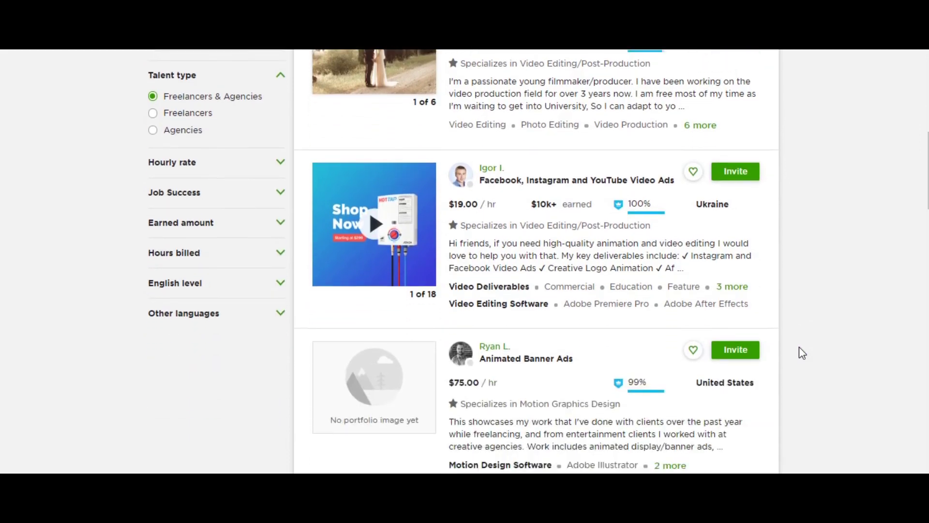
pyautogui.scroll(-3, 802, 352)
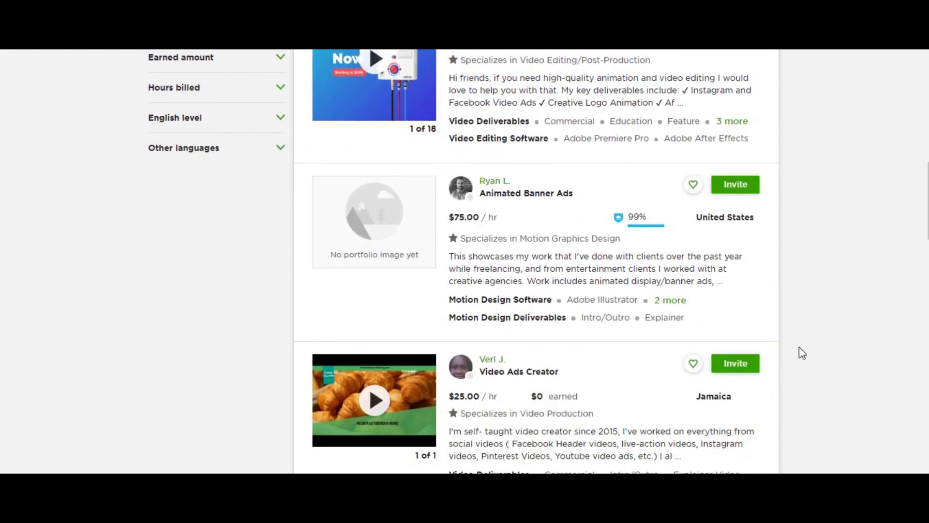
pyautogui.scroll(-2, 800, 347)
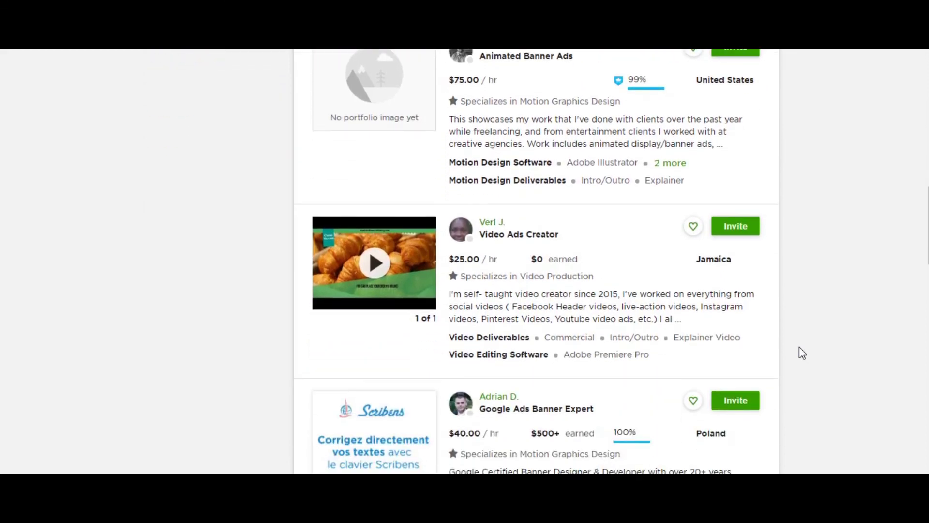
pyautogui.scroll(-4, 799, 347)
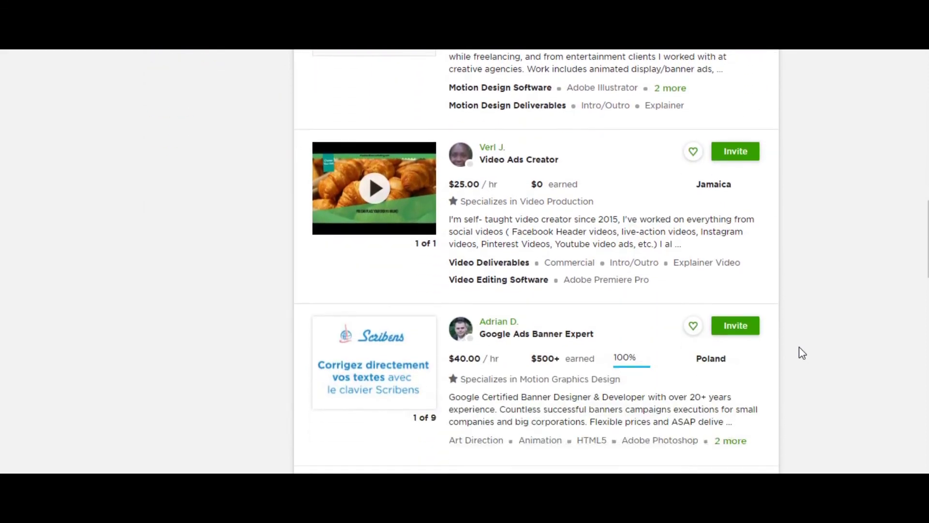
pyautogui.scroll(-3, 799, 346)
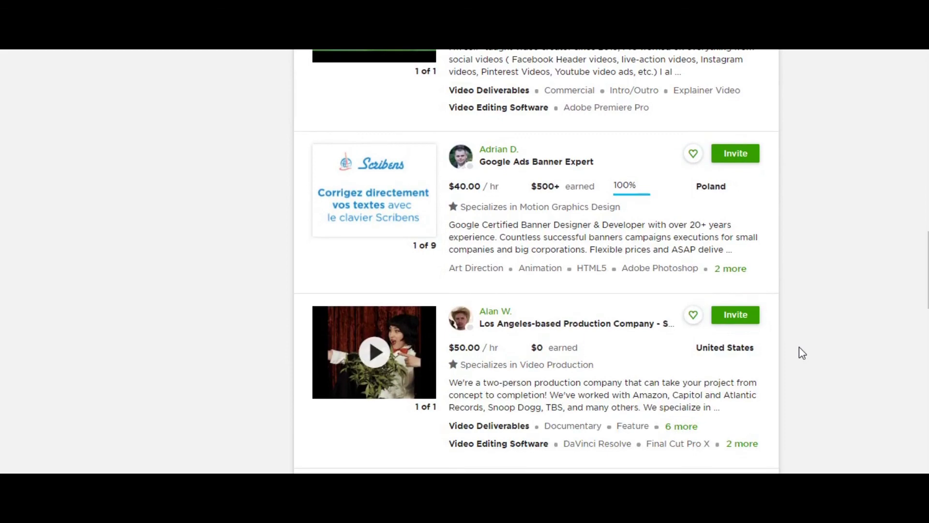
pyautogui.scroll(-4, 799, 346)
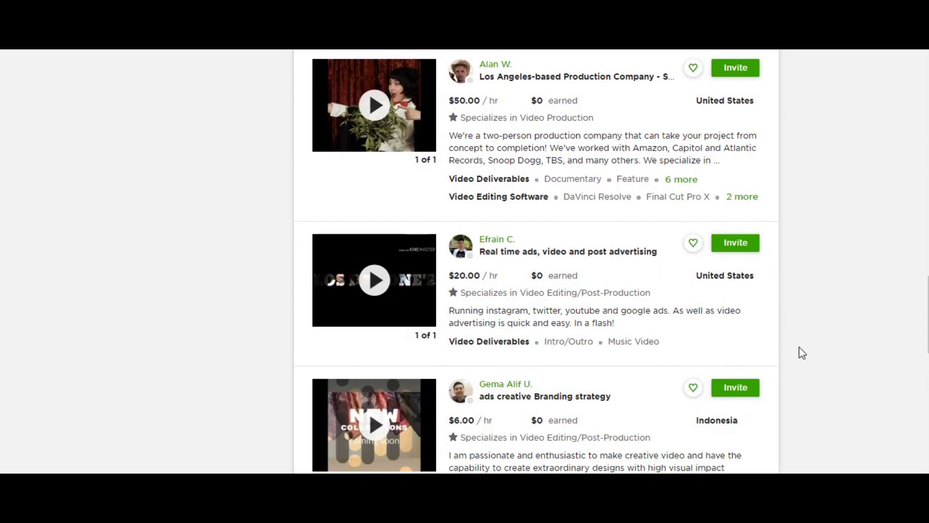
pyautogui.scroll(-3, 799, 347)
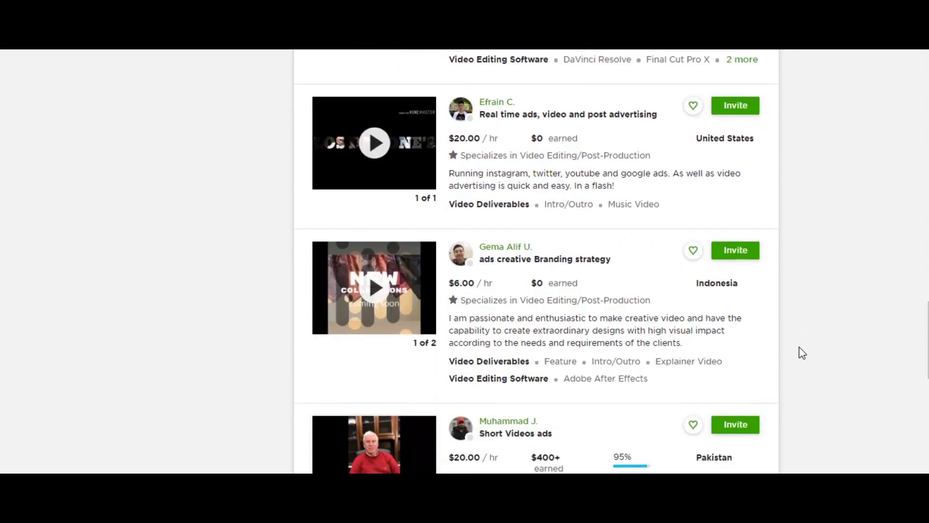
pyautogui.scroll(-4, 800, 347)
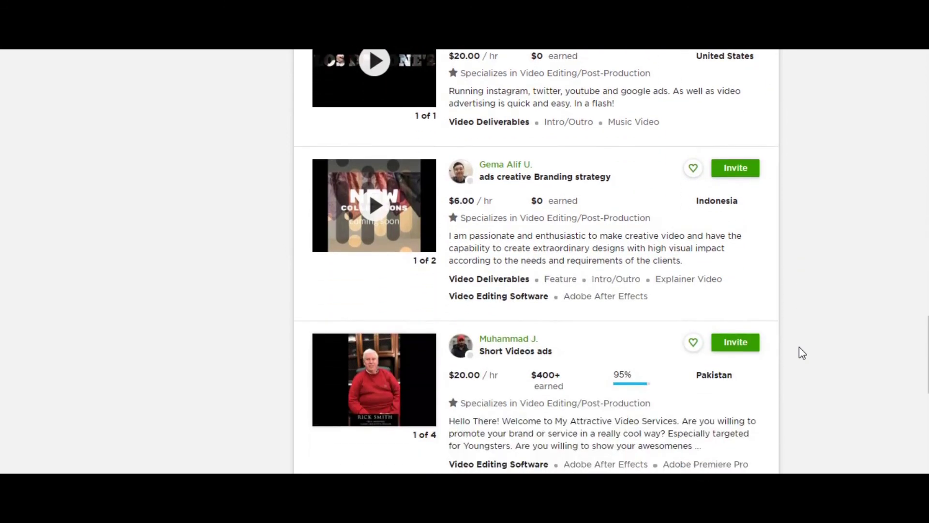
pyautogui.scroll(-1, 799, 346)
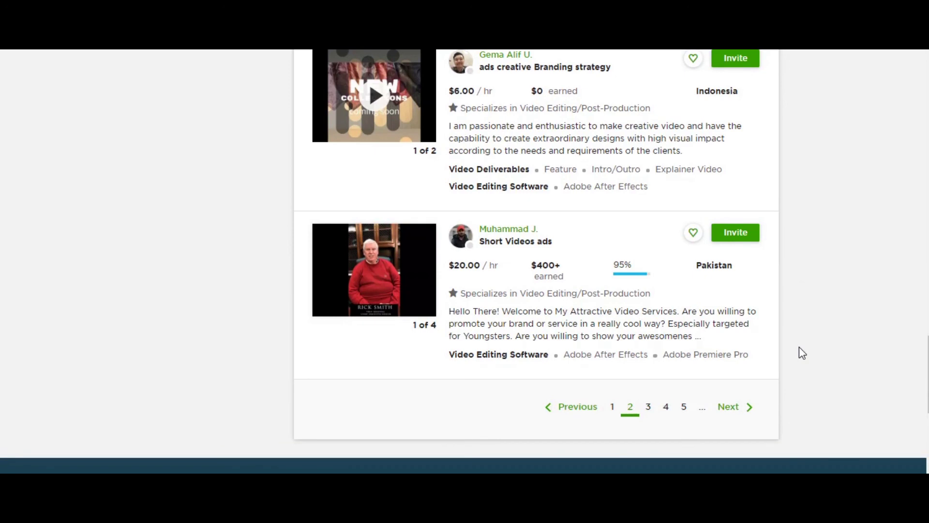
pyautogui.scroll(-1, 799, 346)
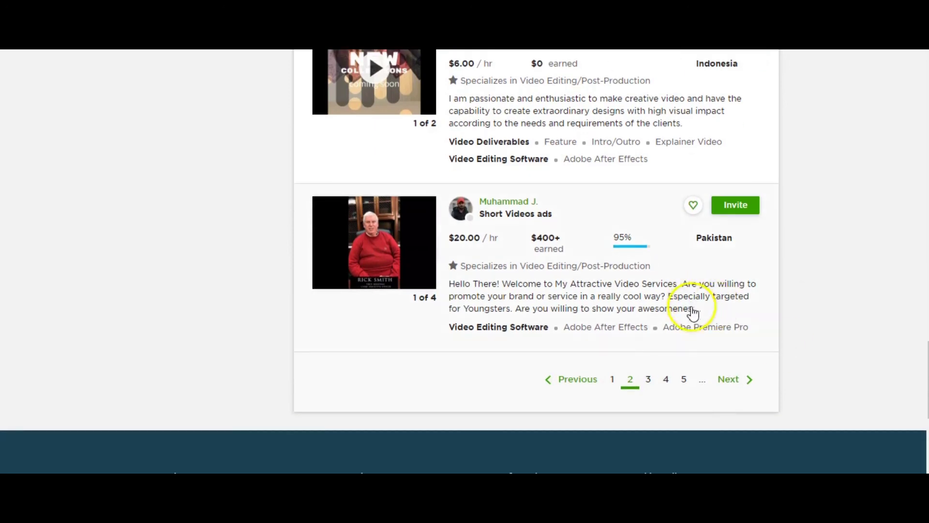
# - Go to page 3 of the 'video ads' freelancer results
pyautogui.click(648, 379)
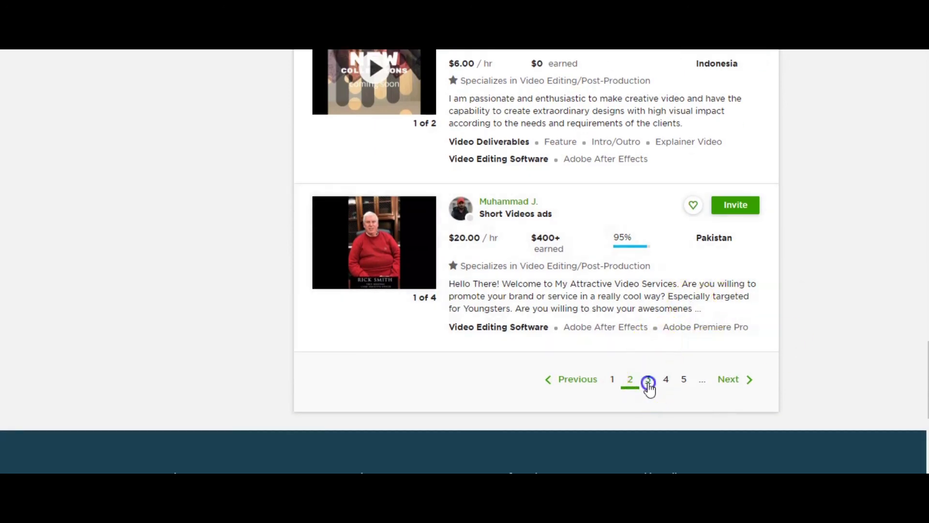